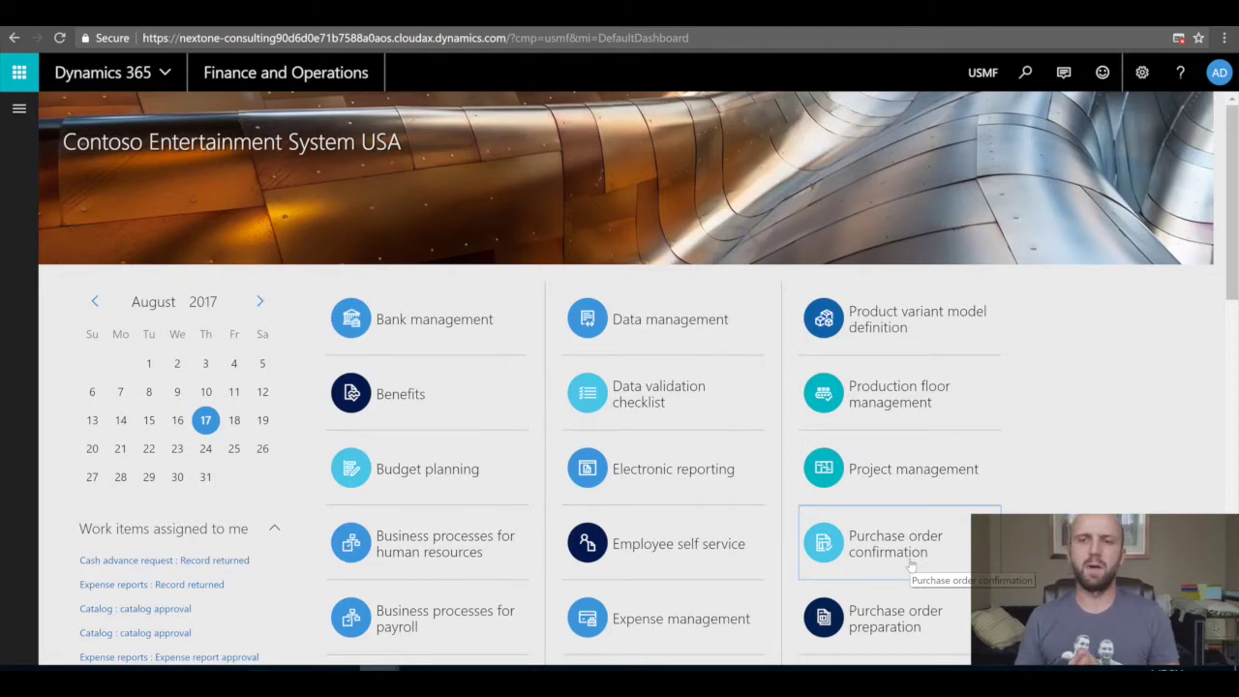
# - Add a new workspace tile, My Workspace 1, through Personalize: TilePageContainer on the dashboard
pyautogui.rightClick(1085, 332)
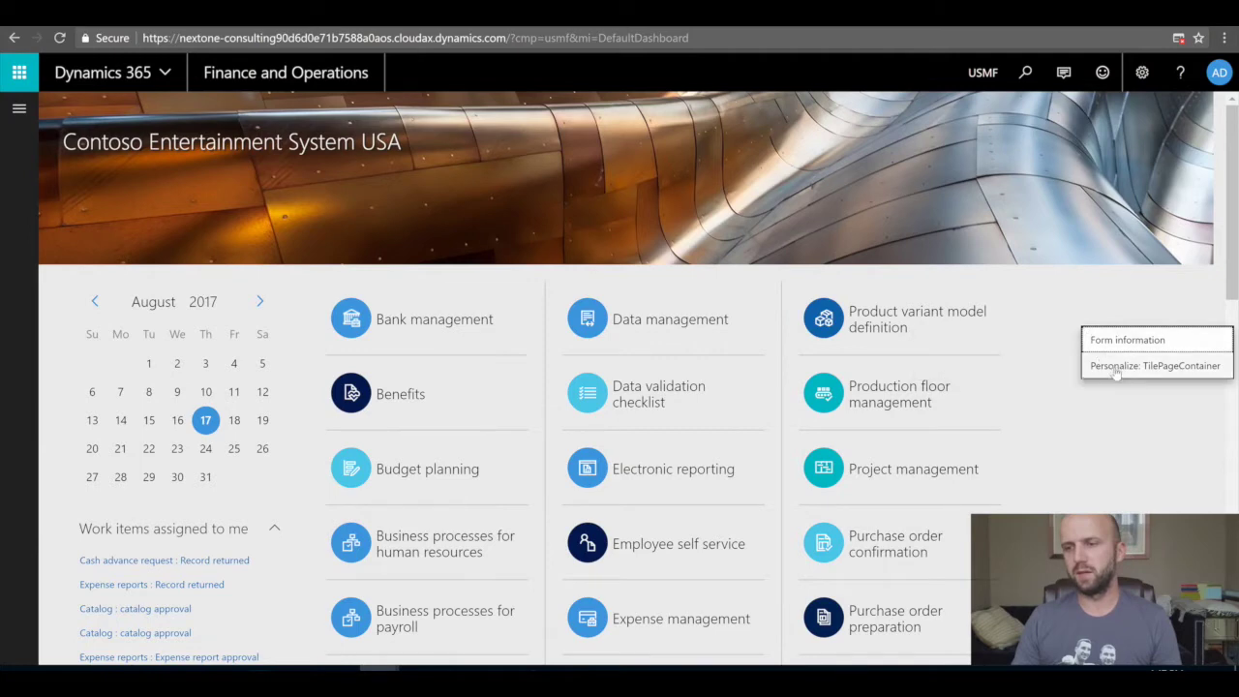
pyautogui.click(1116, 366)
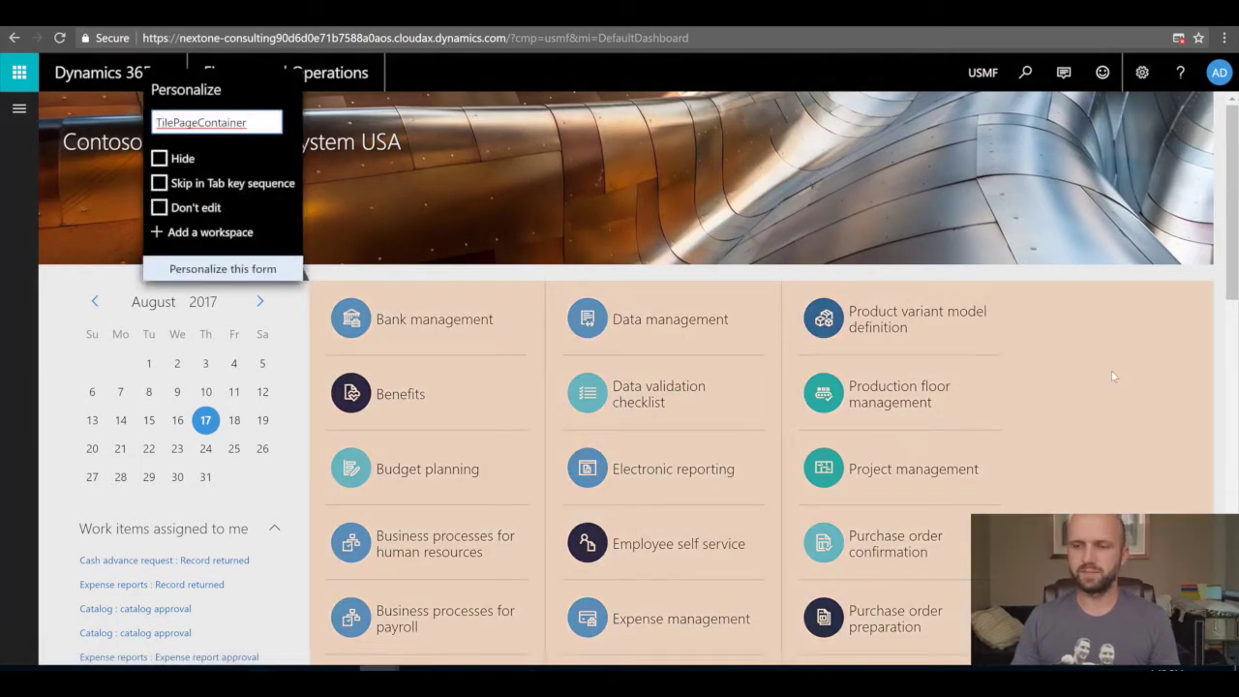
pyautogui.click(220, 236)
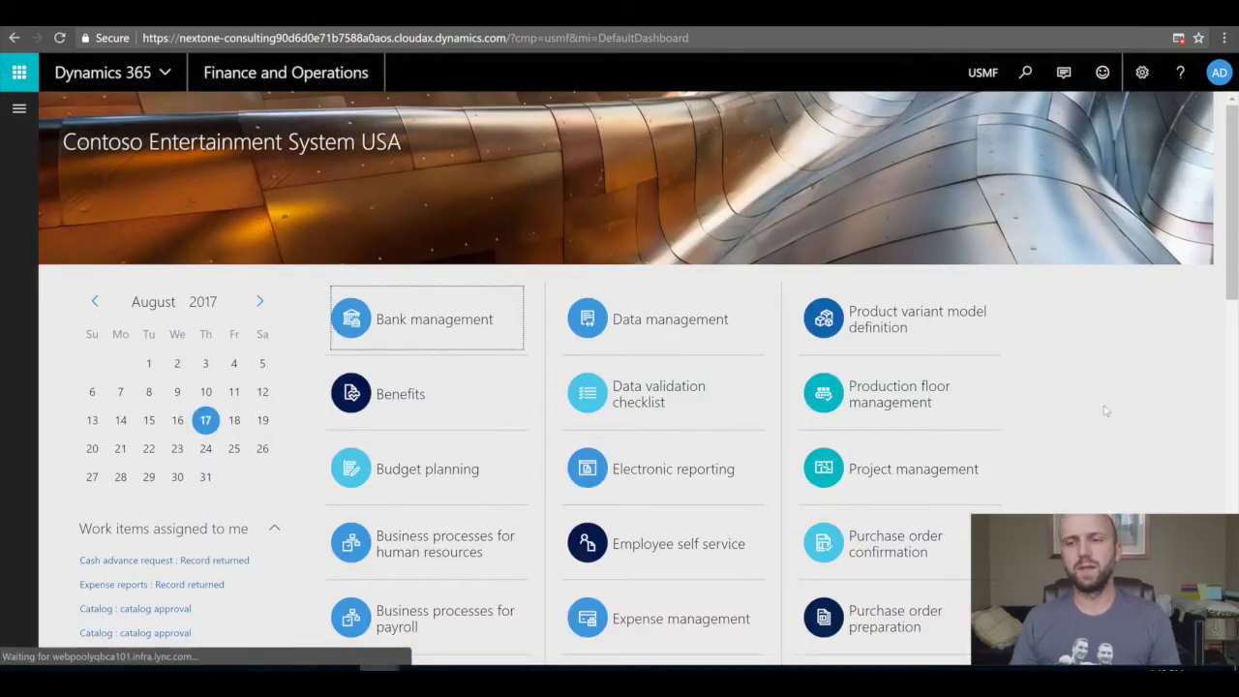
pyautogui.scroll(-15, 1007, 359)
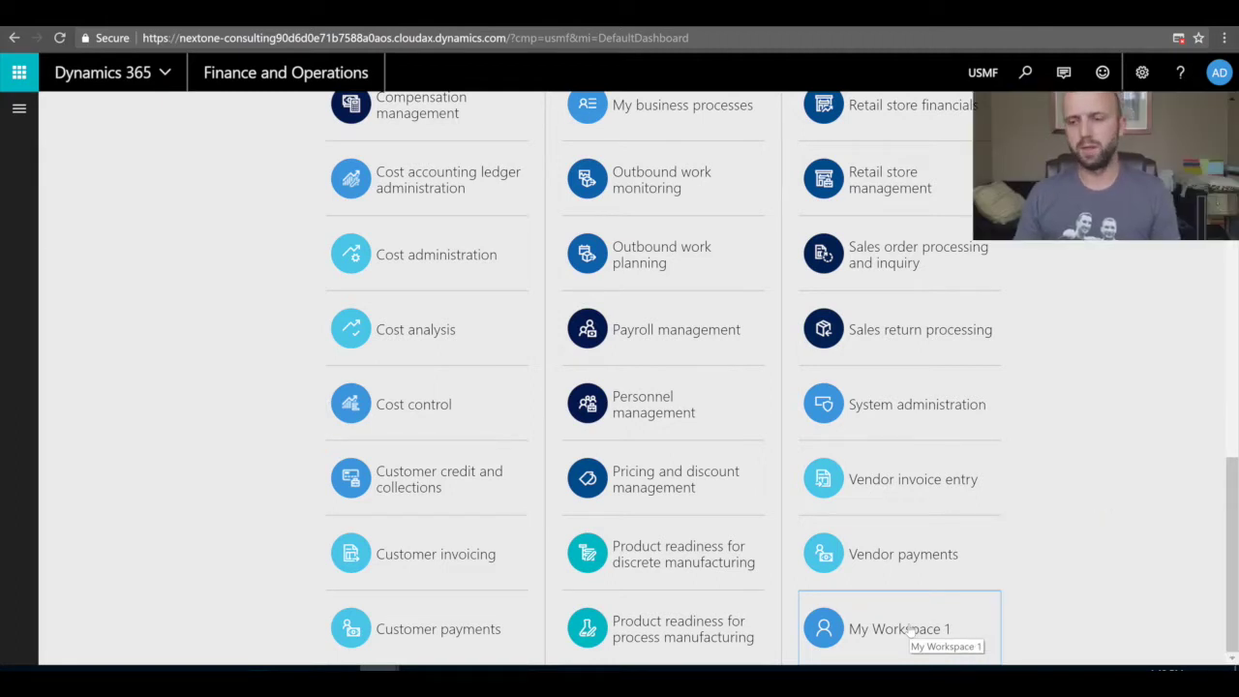
# - Rename the My Workspace 1 tile to 'Power BI Demo' and open that workspace
pyautogui.rightClick(910, 630)
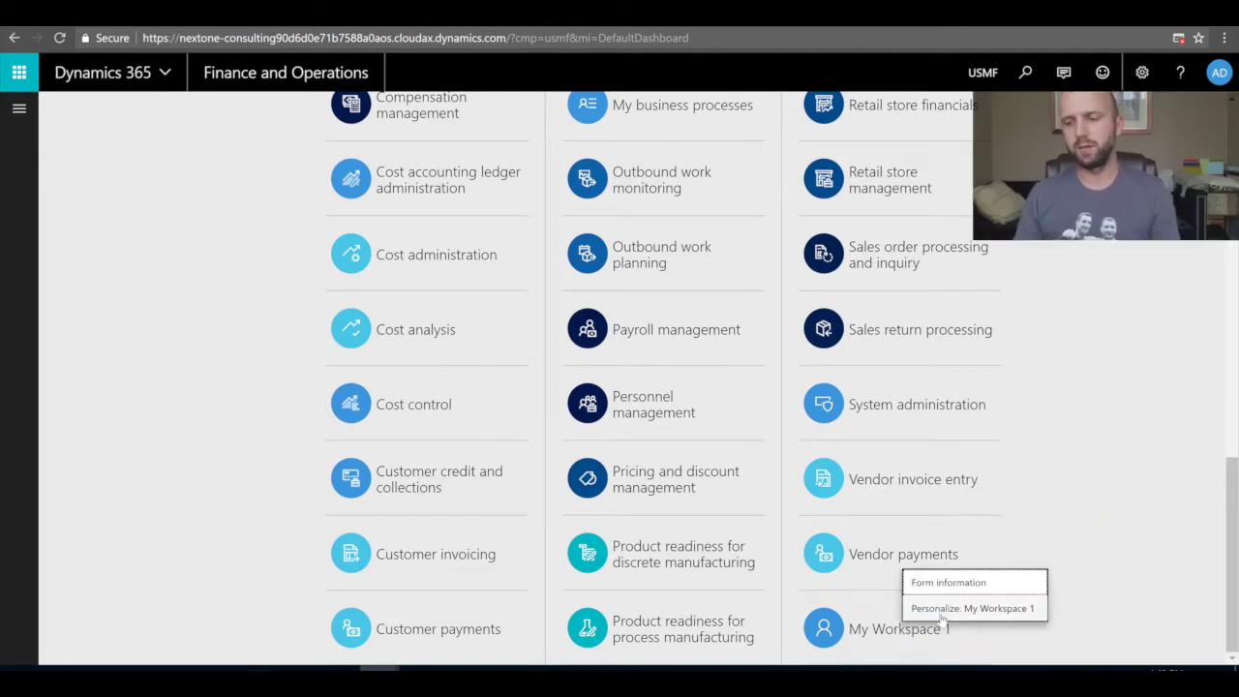
pyautogui.click(940, 609)
pyautogui.hotkey('ctrl', 'shift', 'Left')
pyautogui.hotkey('ctrl', 'shift', 'Left')
pyautogui.hotkey('ctrl', 'shift', 'Left')
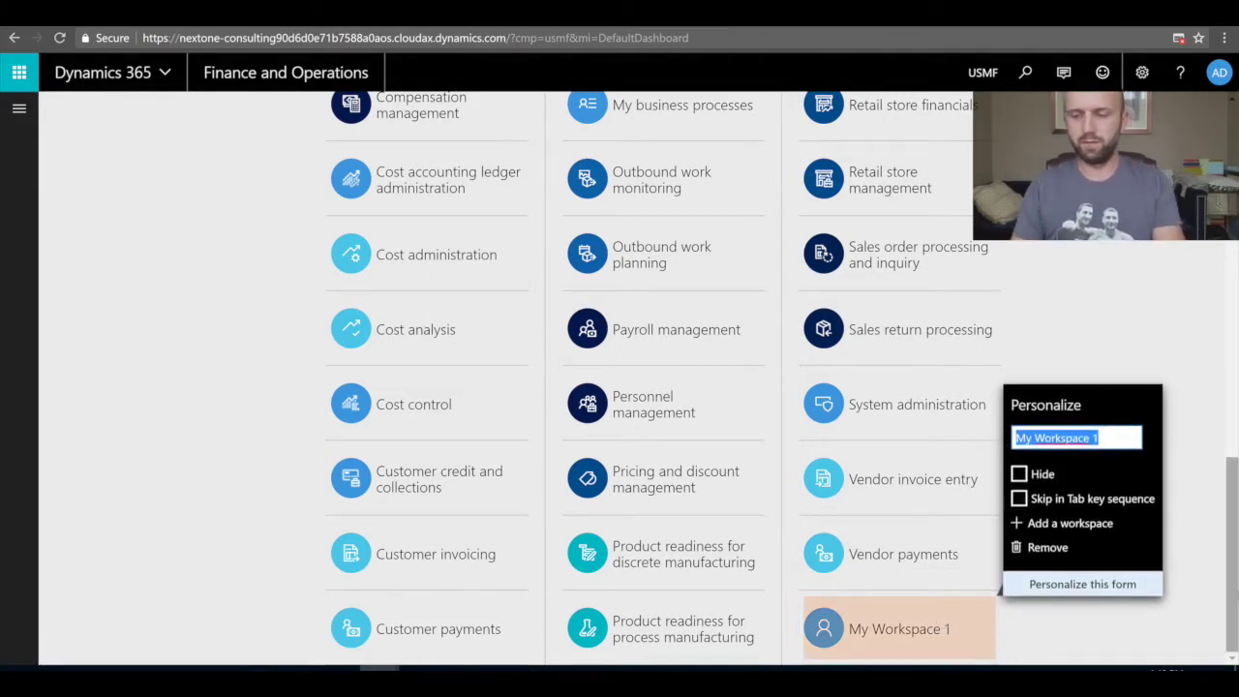
pyautogui.write('Power BI Demo')
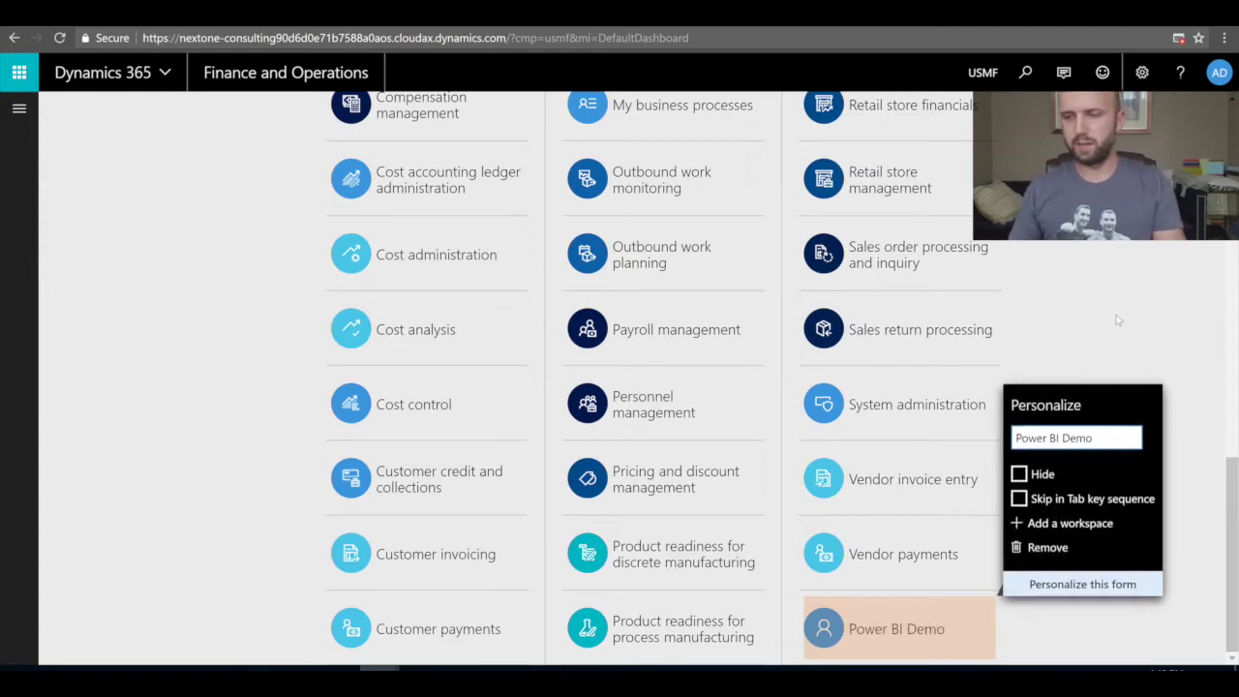
pyautogui.click(1116, 304)
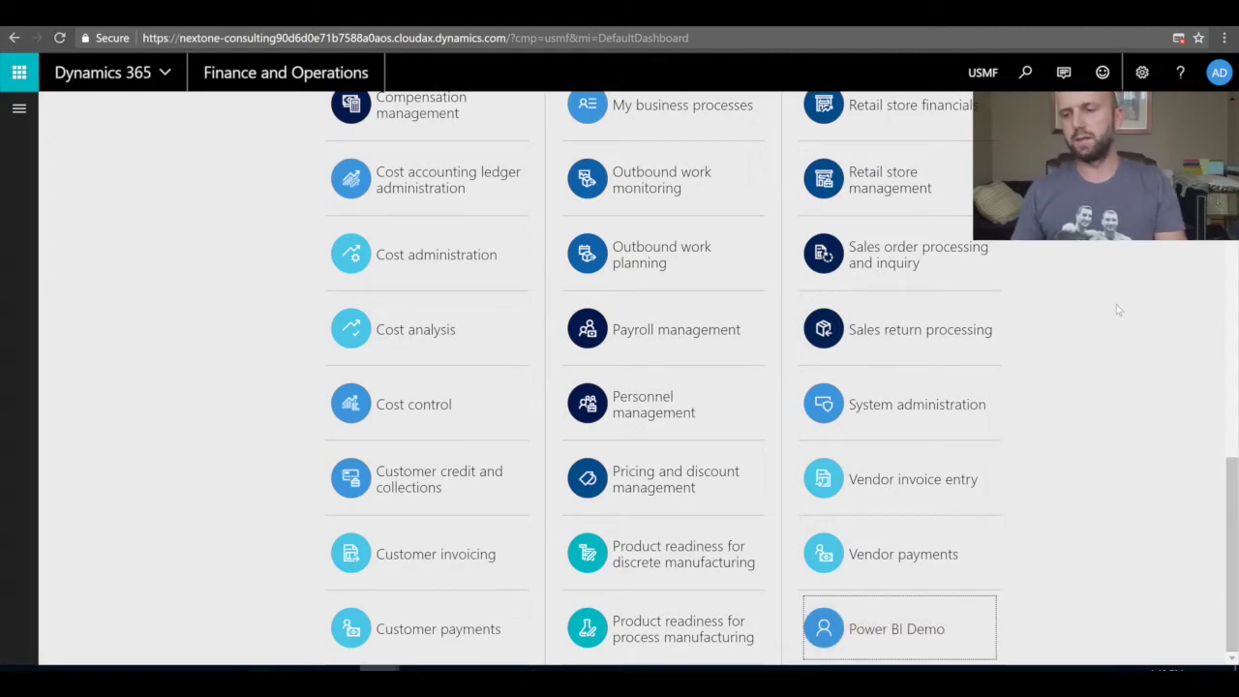
pyautogui.click(944, 627)
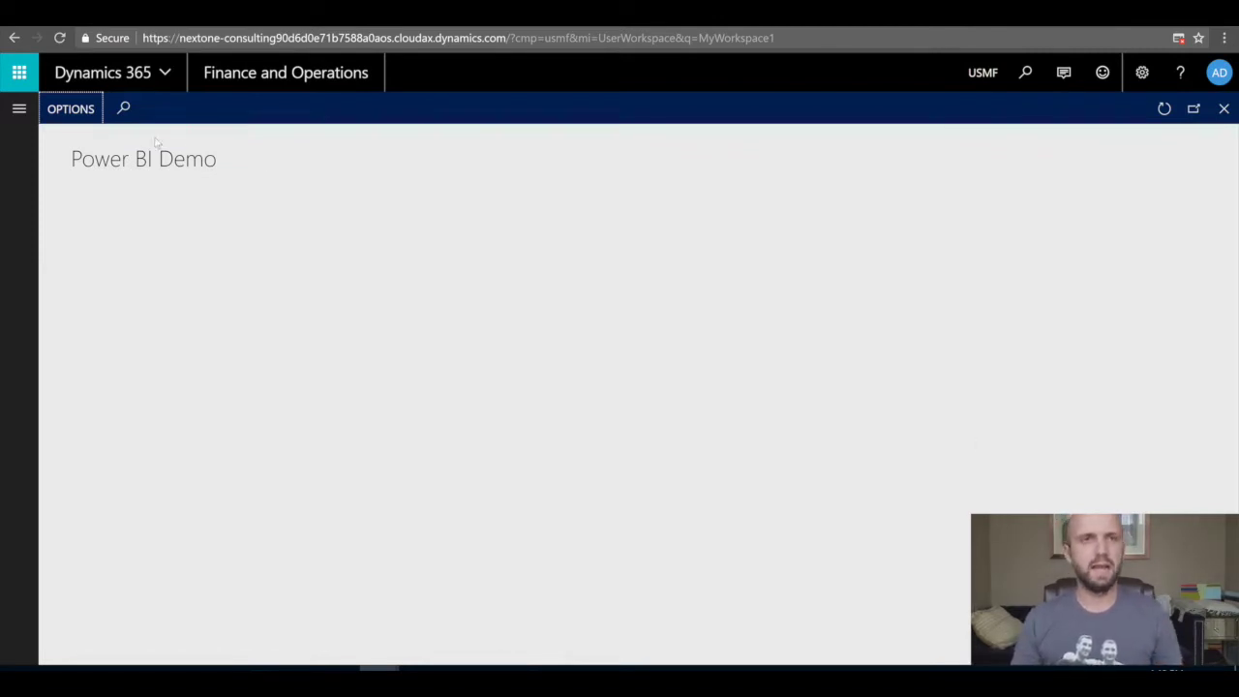
# - Switch Allow Power BI control to Yes while personalizing the Power BI Demo page
pyautogui.click(68, 108)
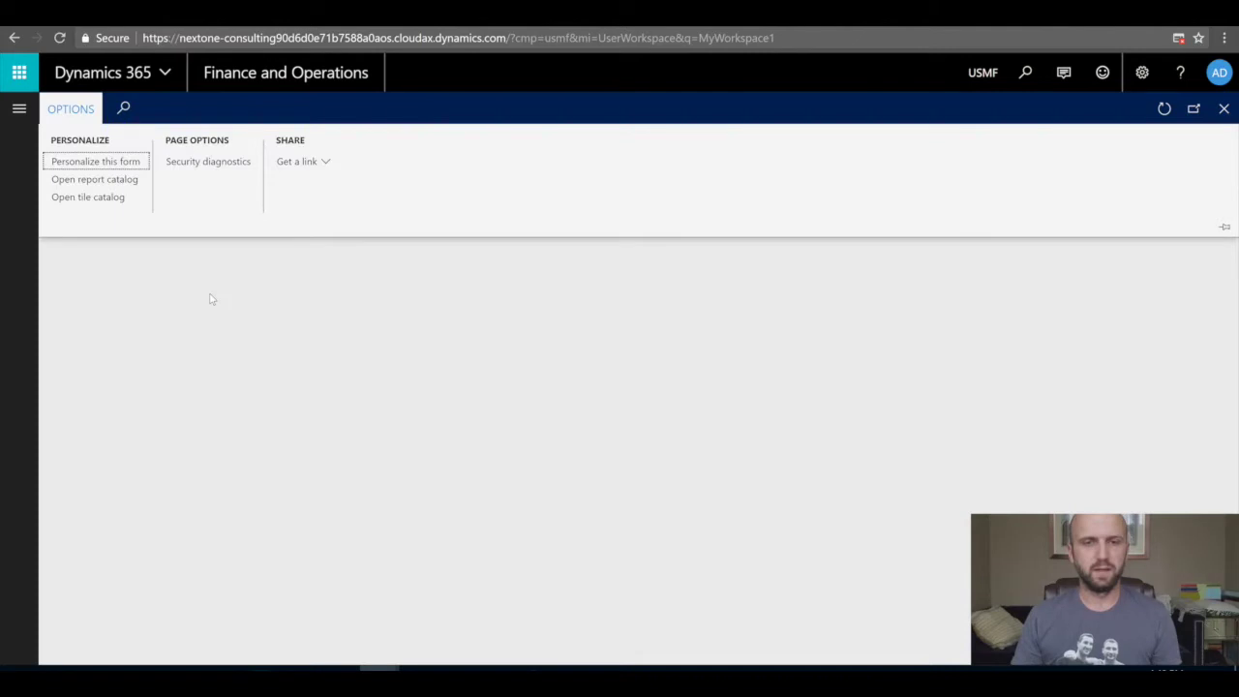
pyautogui.click(126, 162)
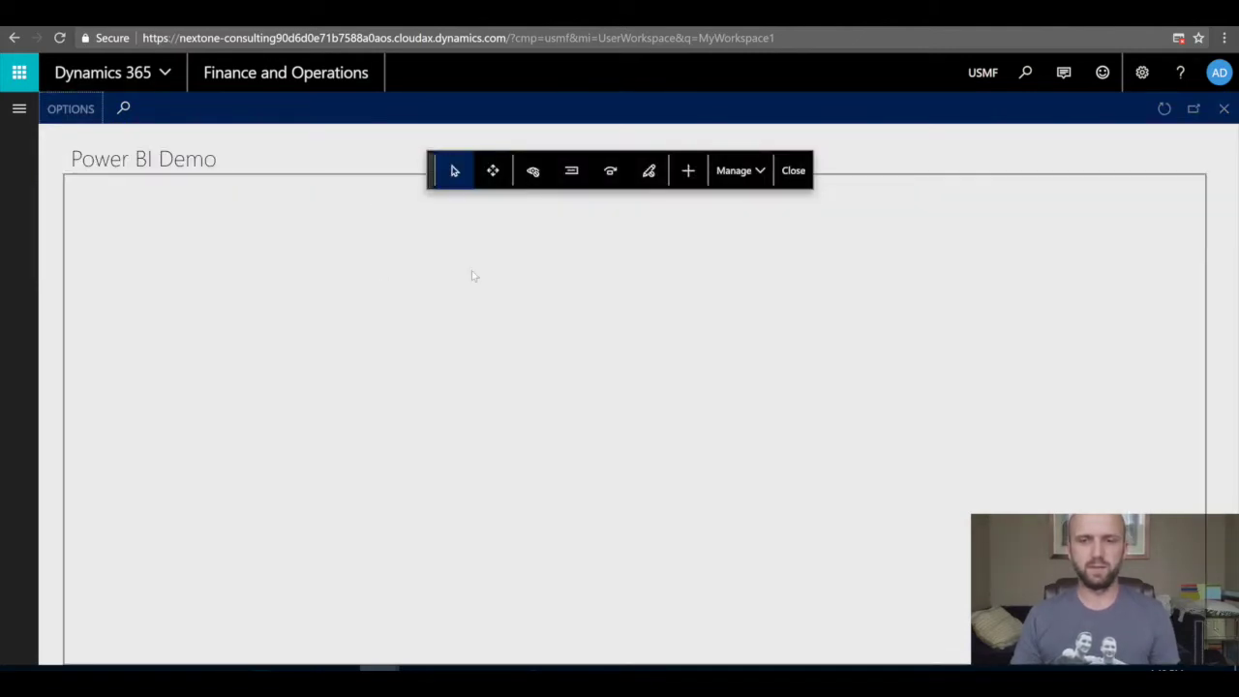
pyautogui.click(688, 170)
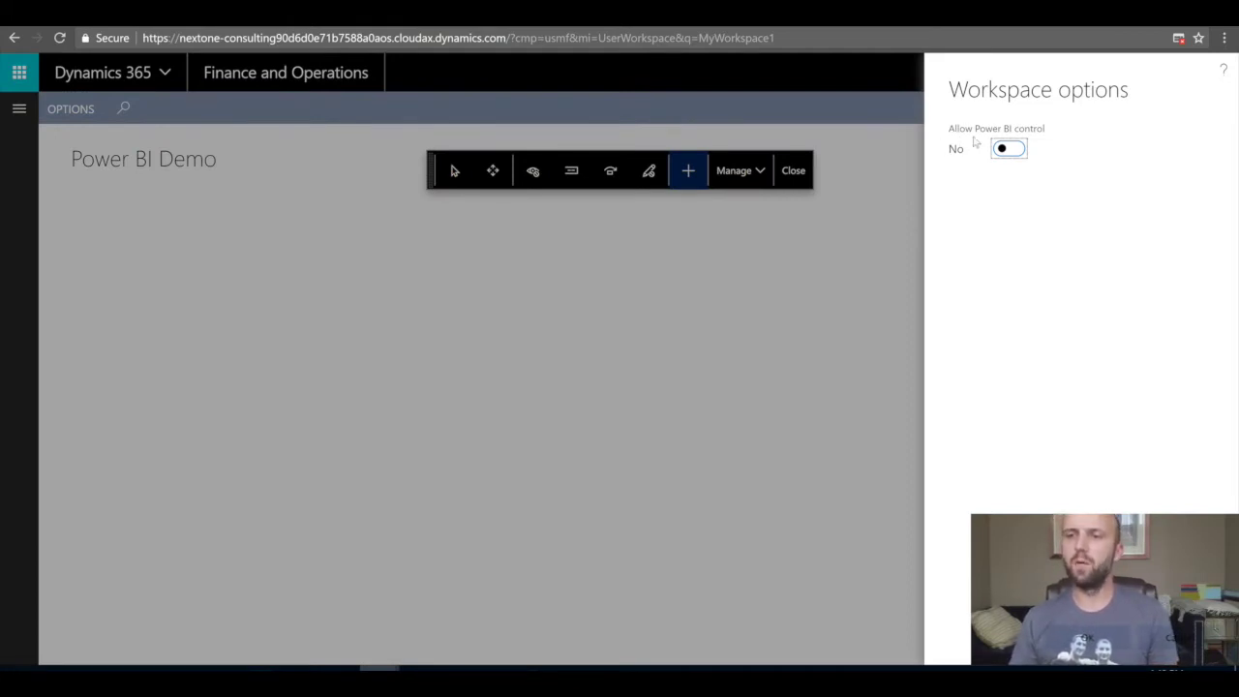
pyautogui.click(1012, 151)
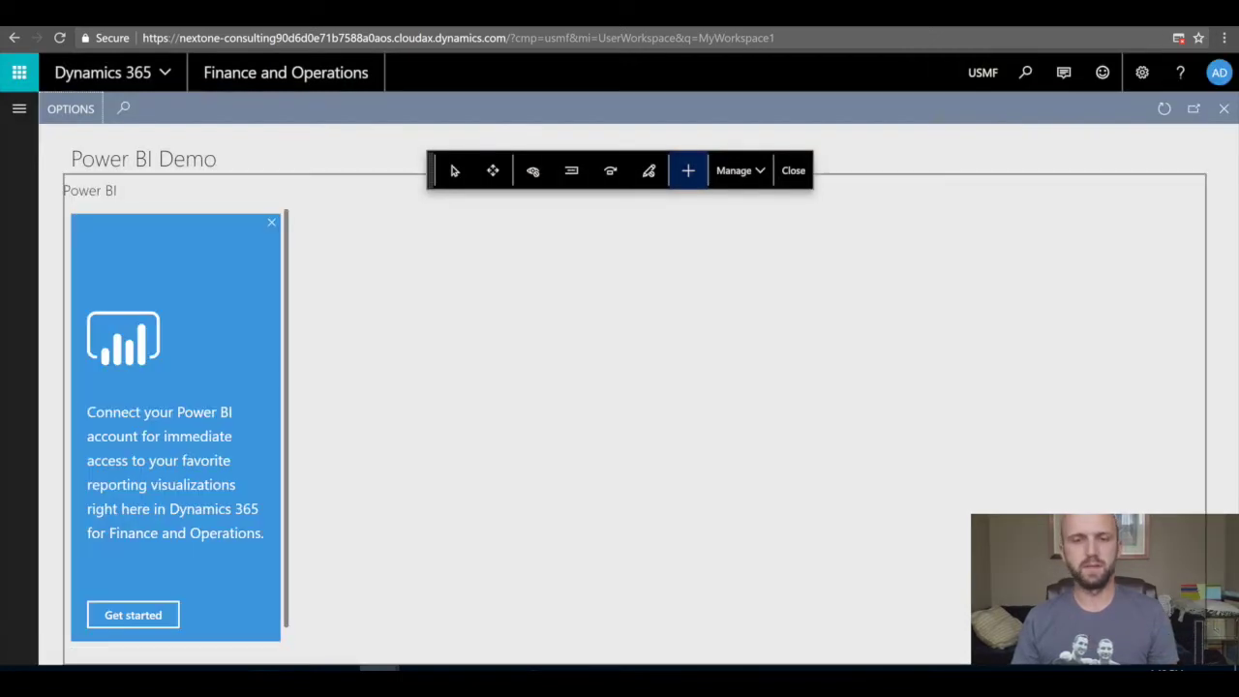
# - Close the personalization toolbar and dismiss the Power BI connect-account card
pyautogui.click(794, 170)
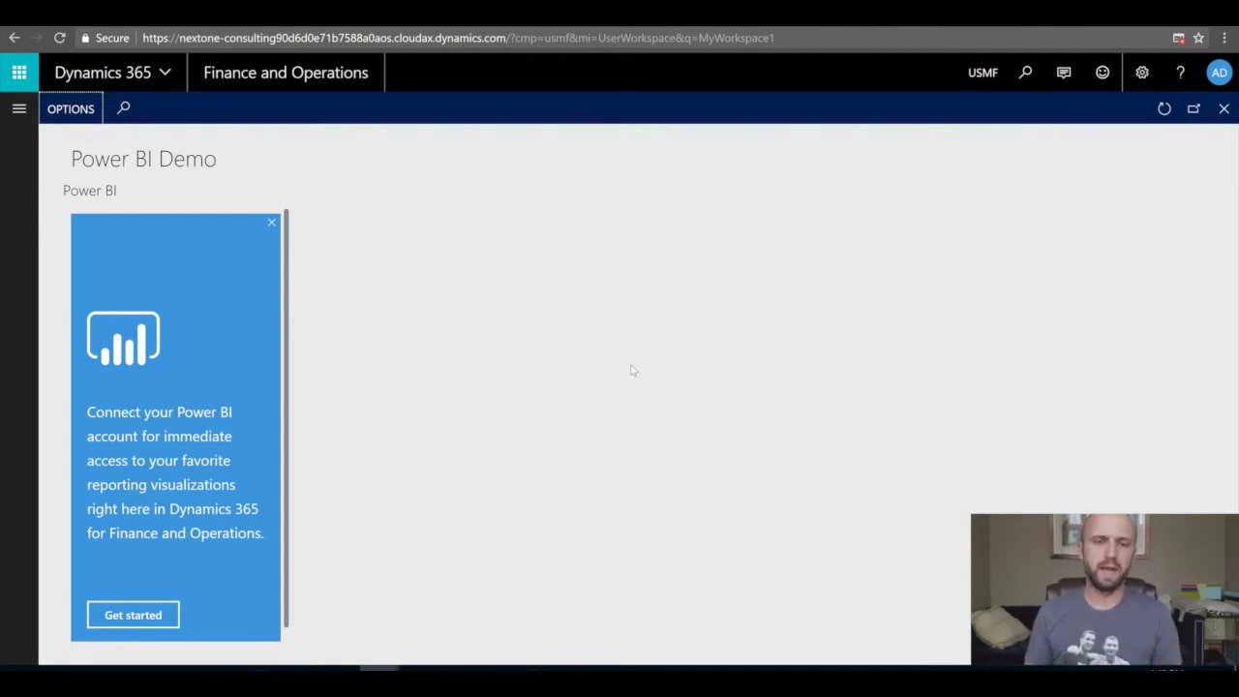
pyautogui.click(272, 224)
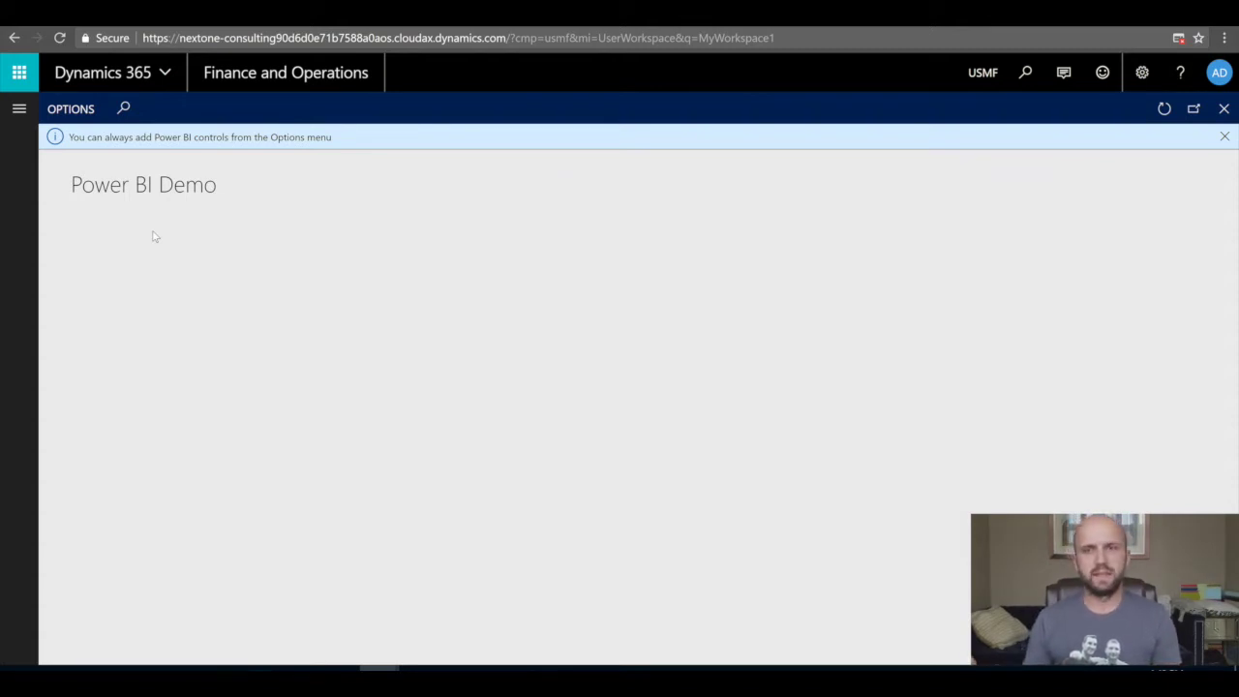
# - Link Customer Profitability, Opportunity Analysis and Procurement Analysis Samples, then open Customer Profitability Sample
pyautogui.click(74, 113)
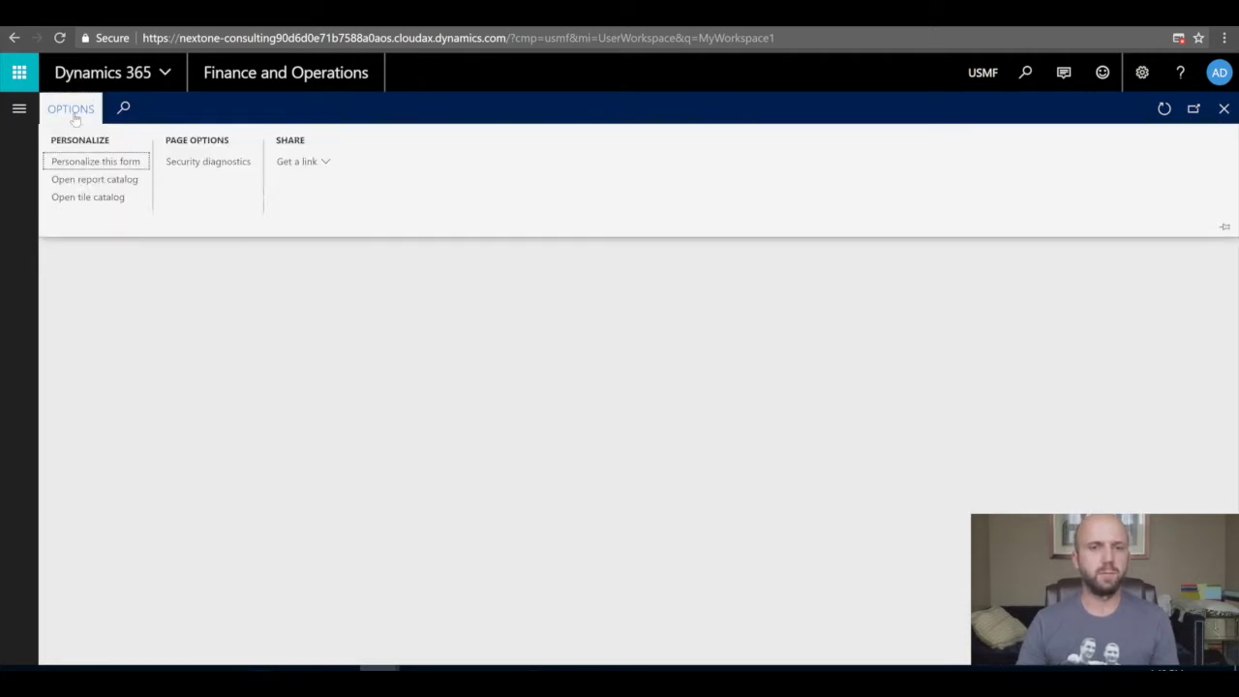
pyautogui.click(133, 189)
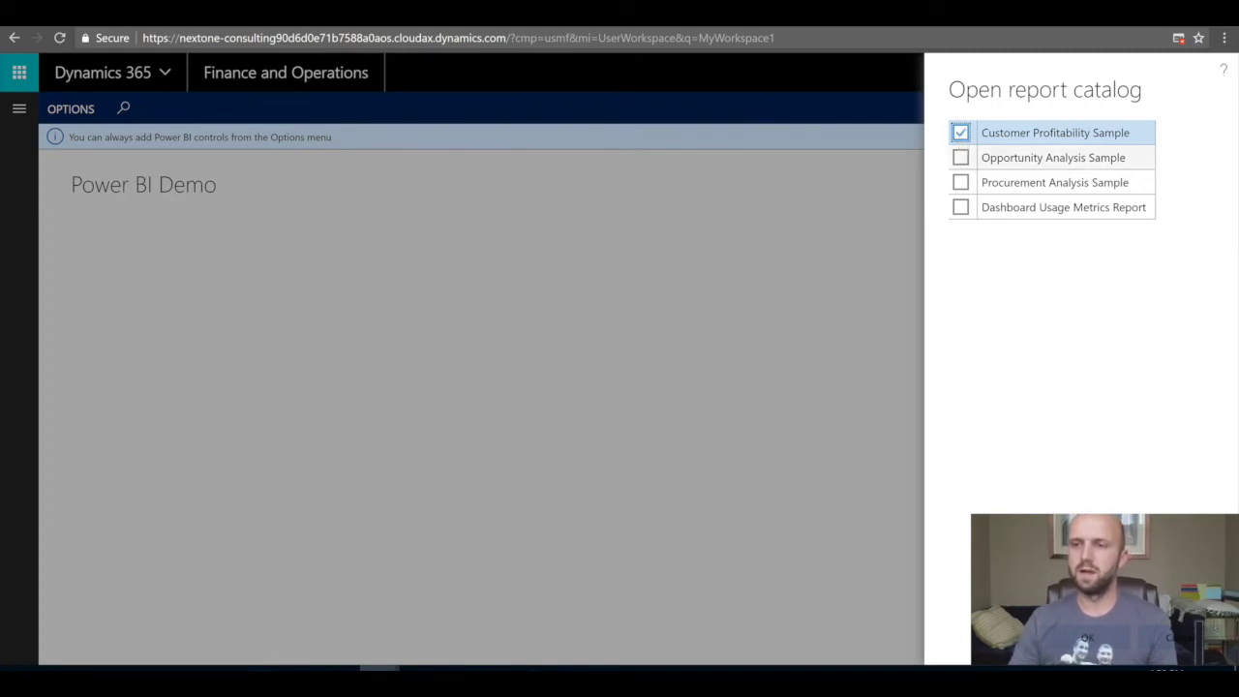
pyautogui.click(961, 157)
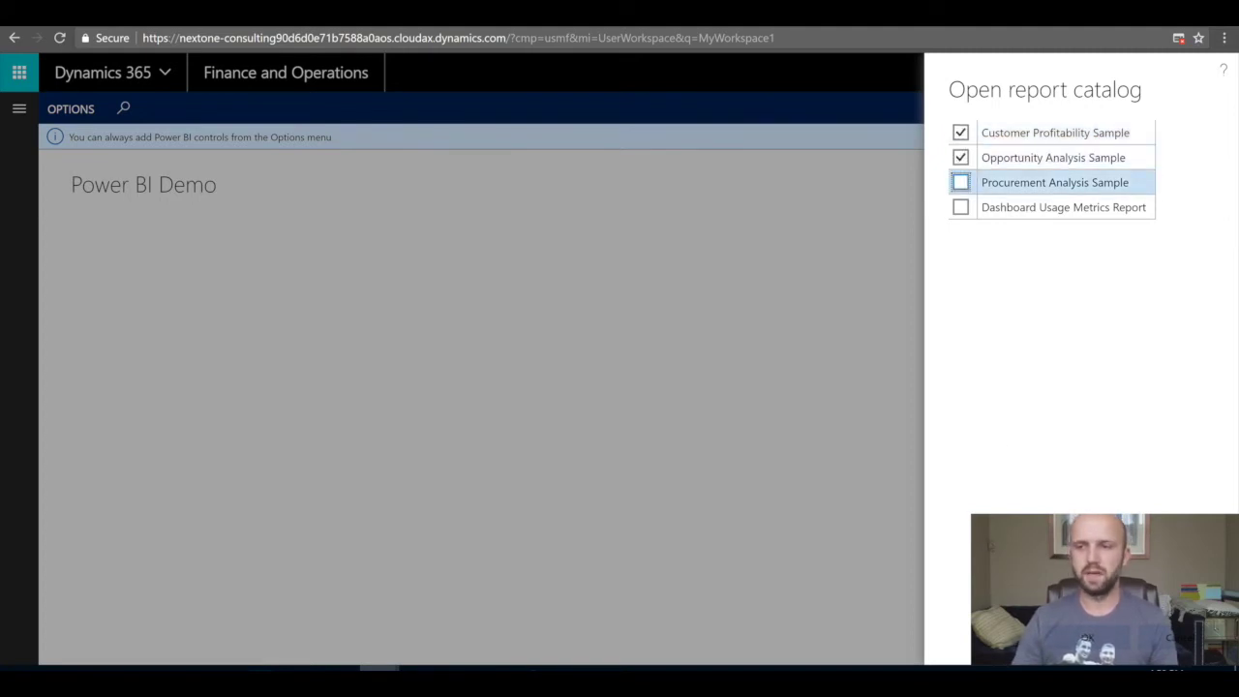
pyautogui.click(780, 502)
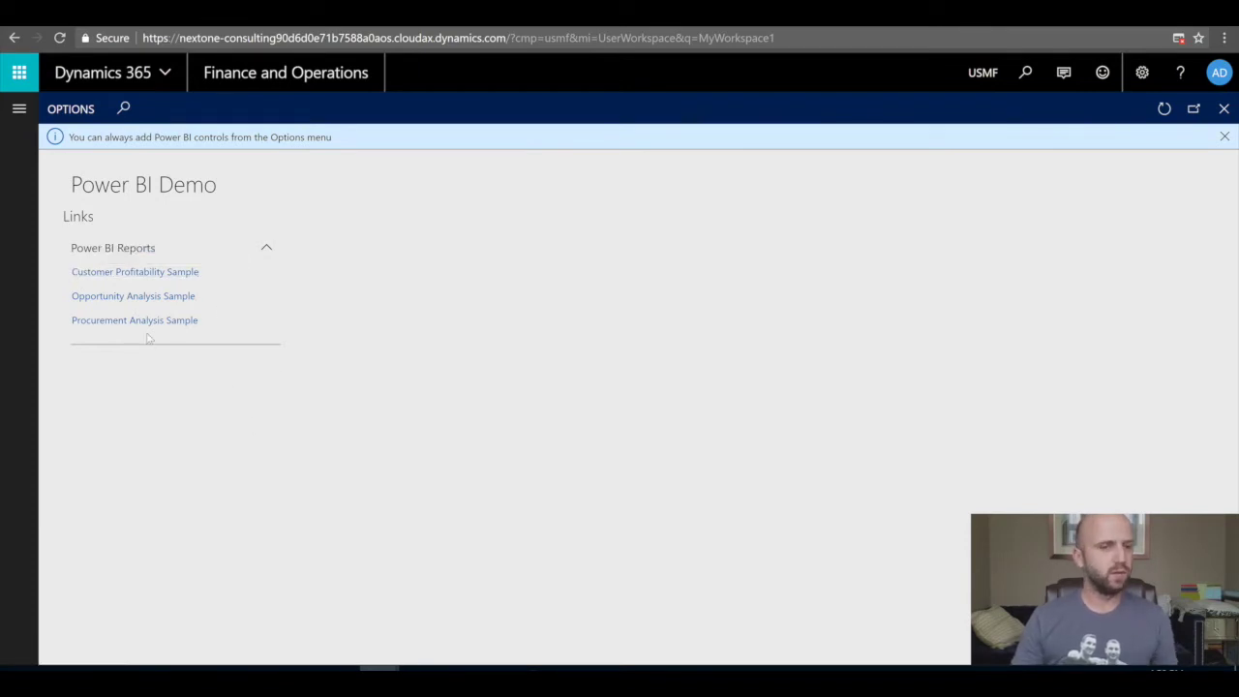
pyautogui.click(192, 275)
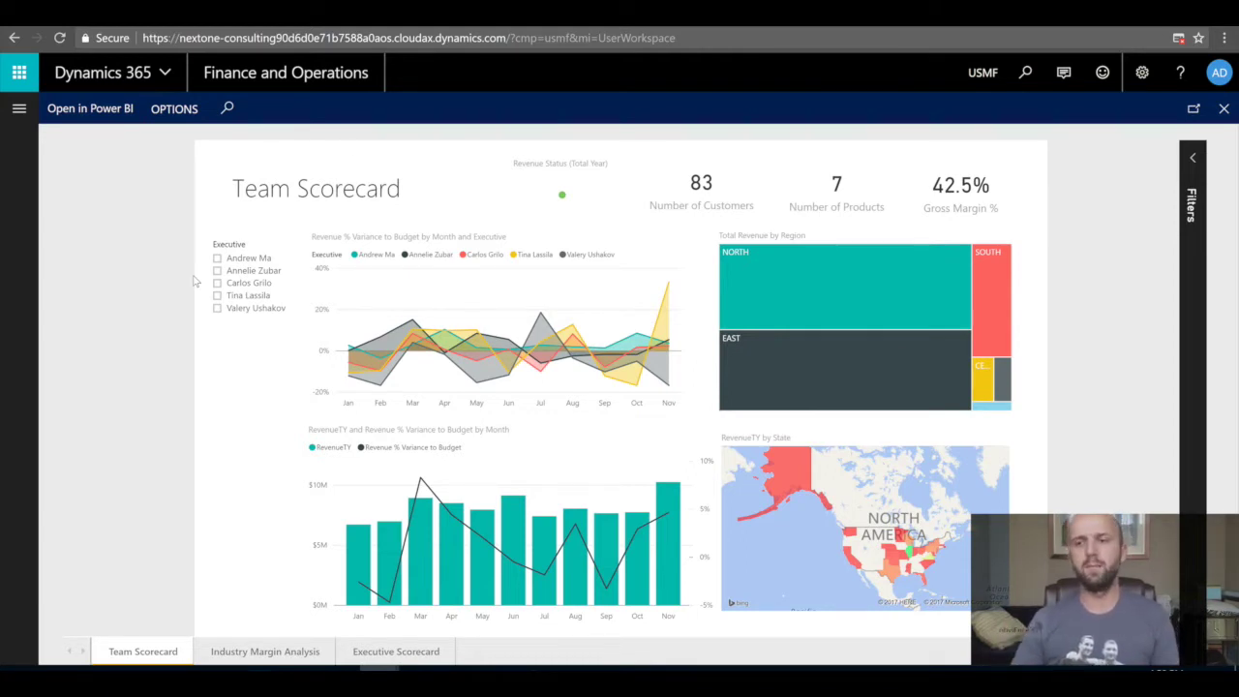
# - Cross-filter the Team Scorecard to June and the Central region, then clear the region filter
pyautogui.moveTo(409, 350)
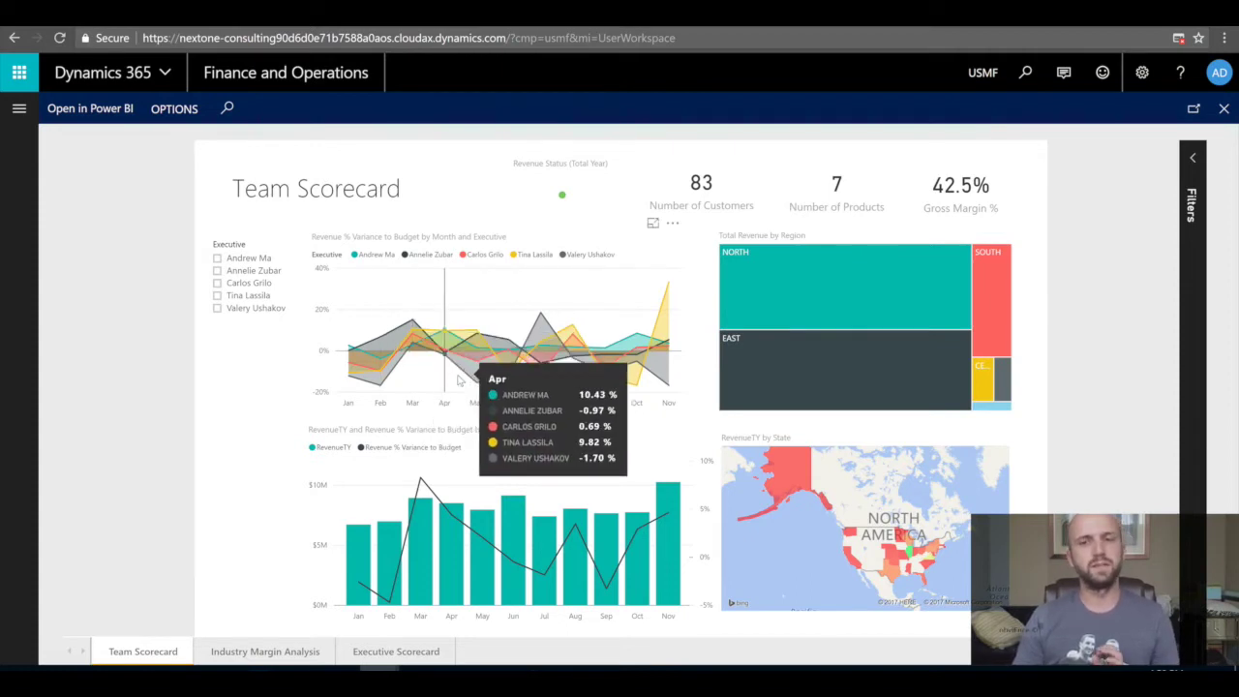
pyautogui.moveTo(813, 302)
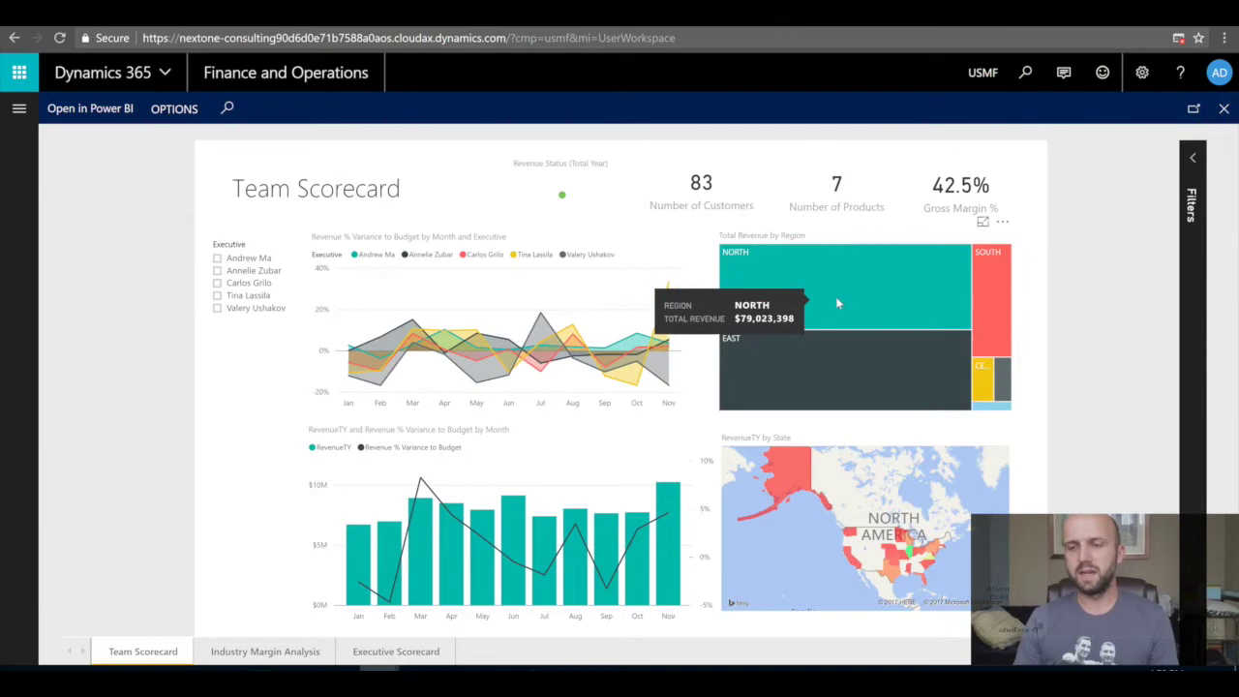
pyautogui.click(514, 527)
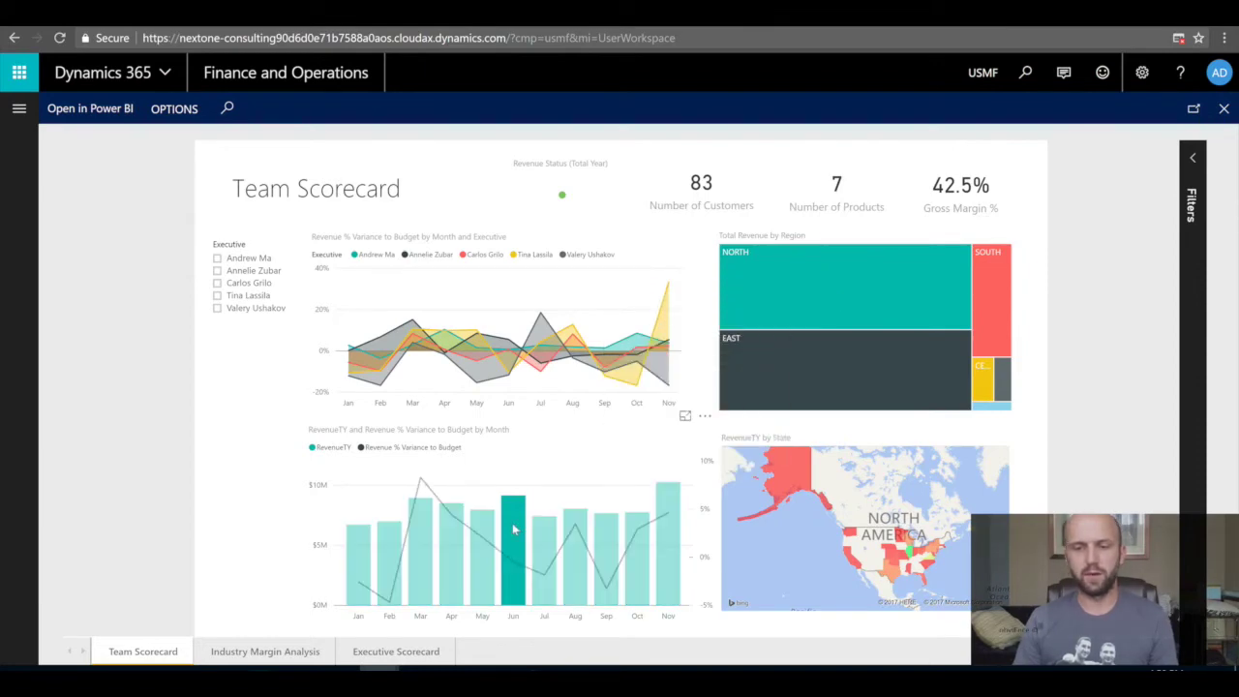
pyautogui.moveTo(512, 523)
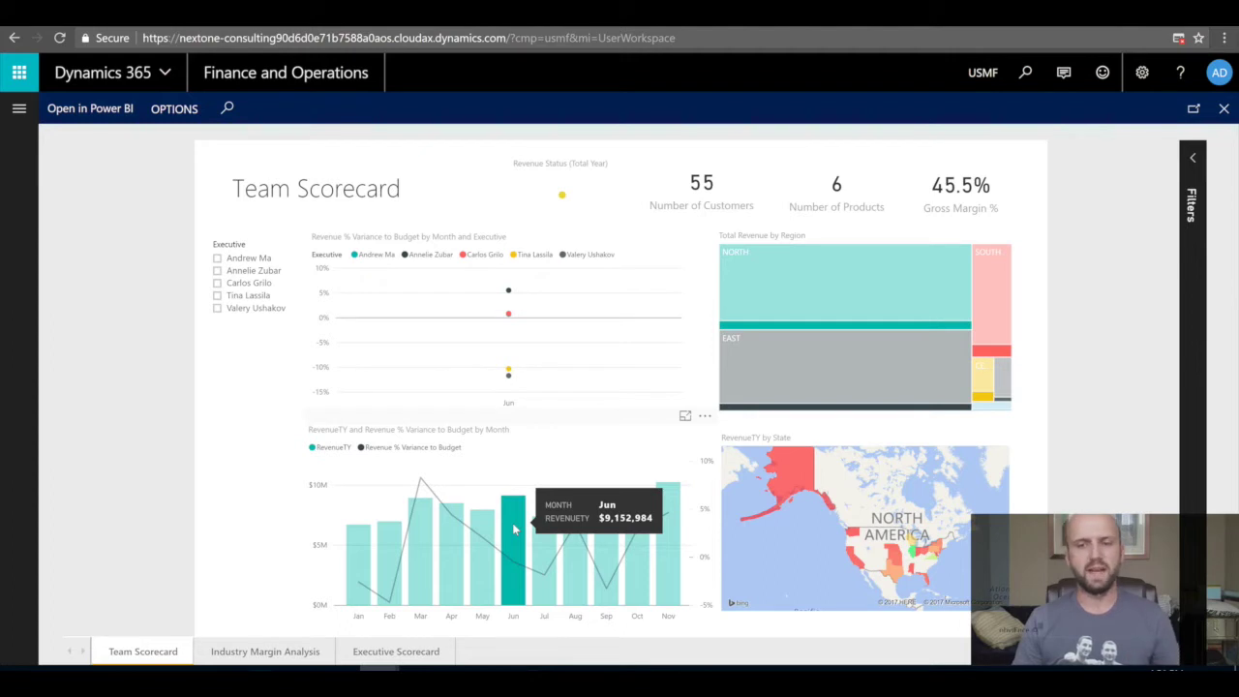
pyautogui.moveTo(934, 324)
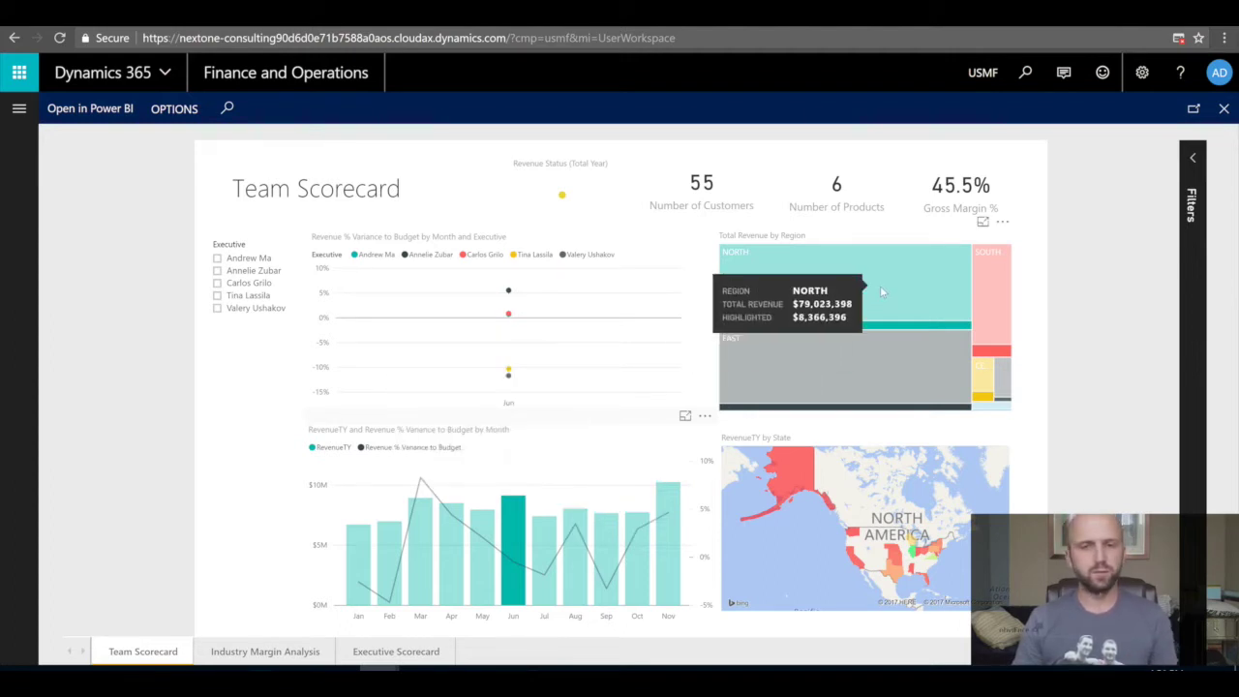
pyautogui.click(980, 383)
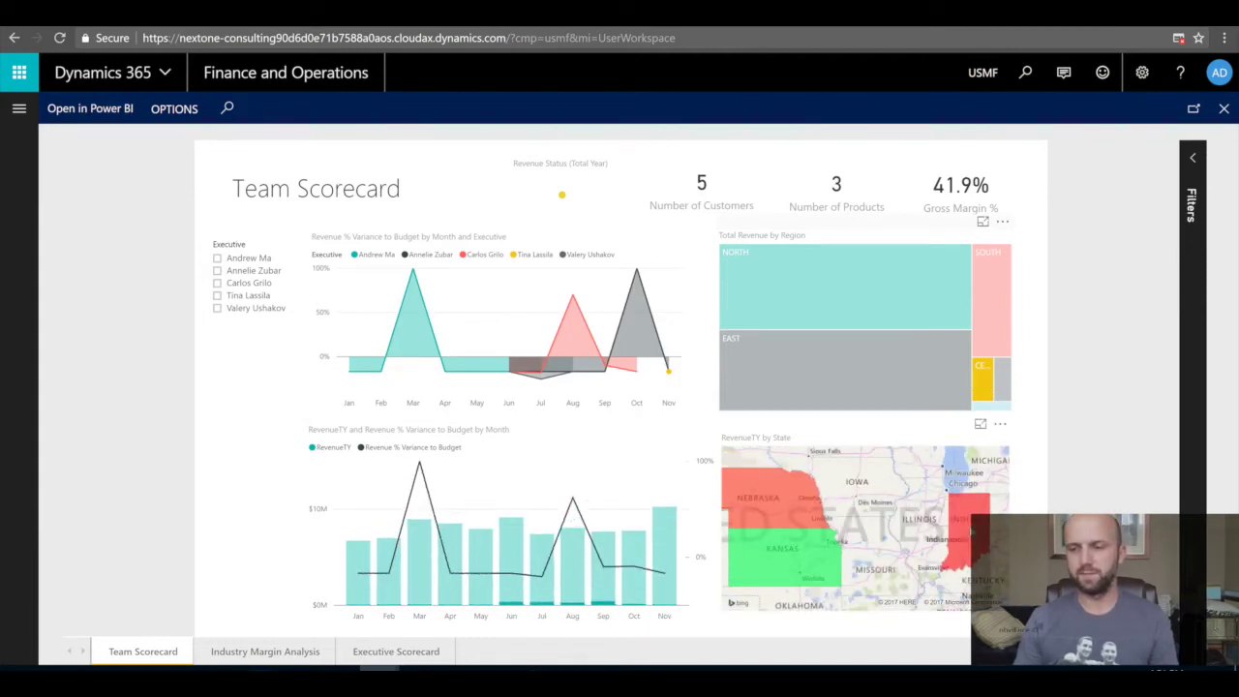
pyautogui.click(944, 521)
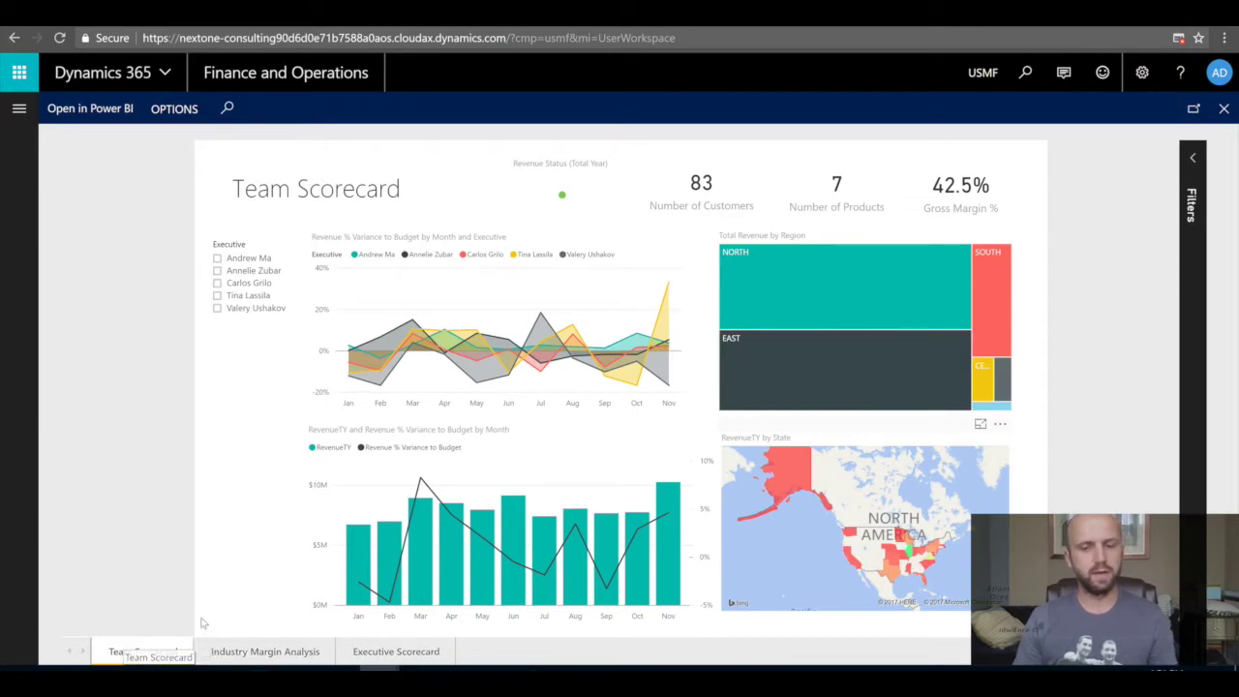
# - Show Industry Margin Analysis and filter by one industry bubble (16 customers, 4 products, 39.6%)
pyautogui.click(269, 653)
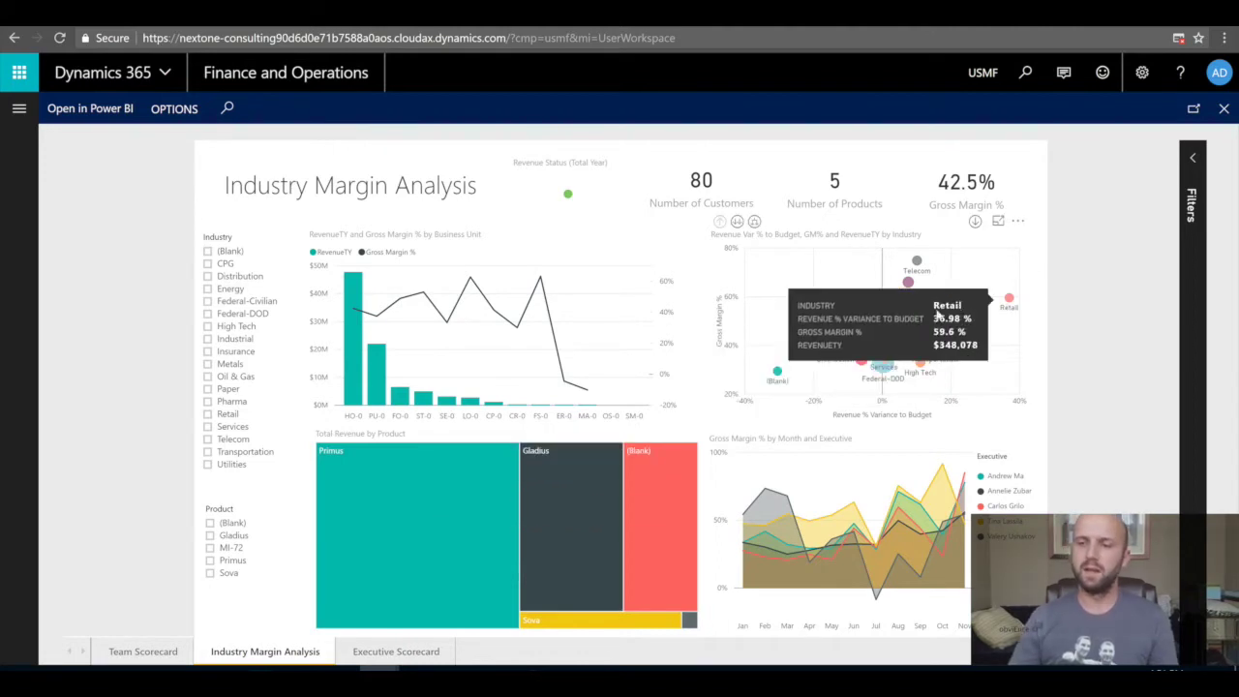
pyautogui.click(881, 307)
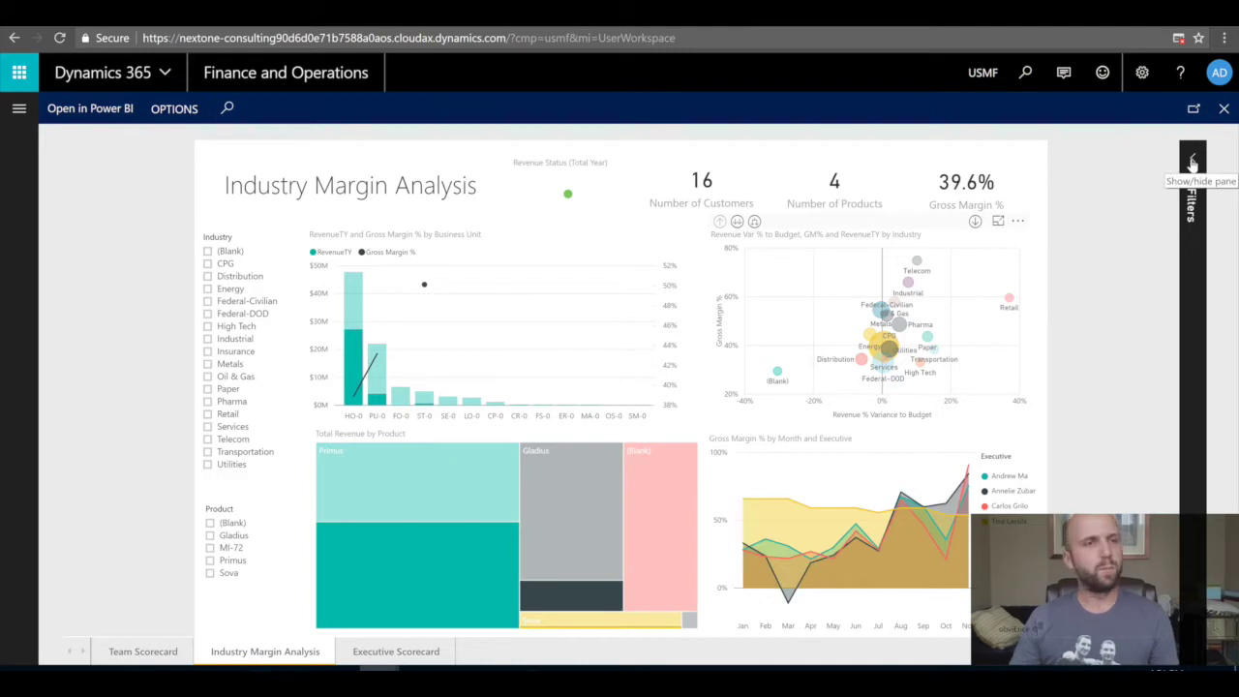
# - Limit the report's Year filter to 2014 and 2013, then close the report
pyautogui.click(1192, 163)
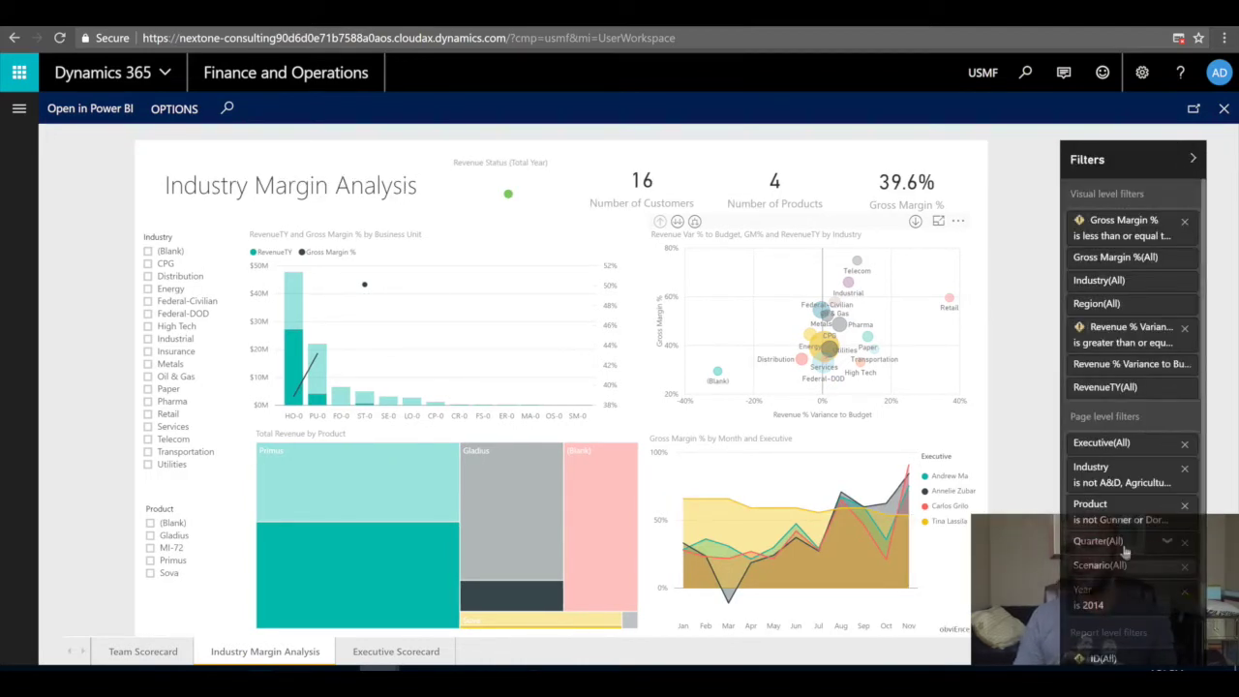
pyautogui.scroll(-1, 1108, 593)
pyautogui.click(1109, 595)
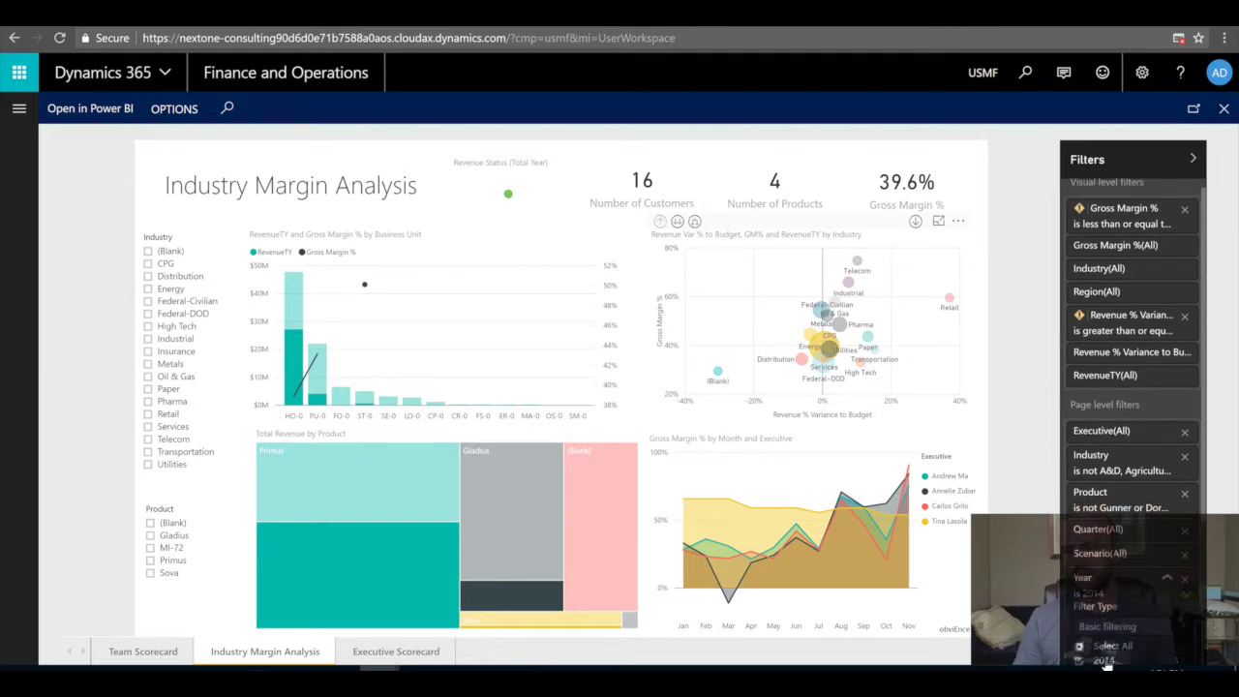
pyautogui.scroll(-3, 1106, 600)
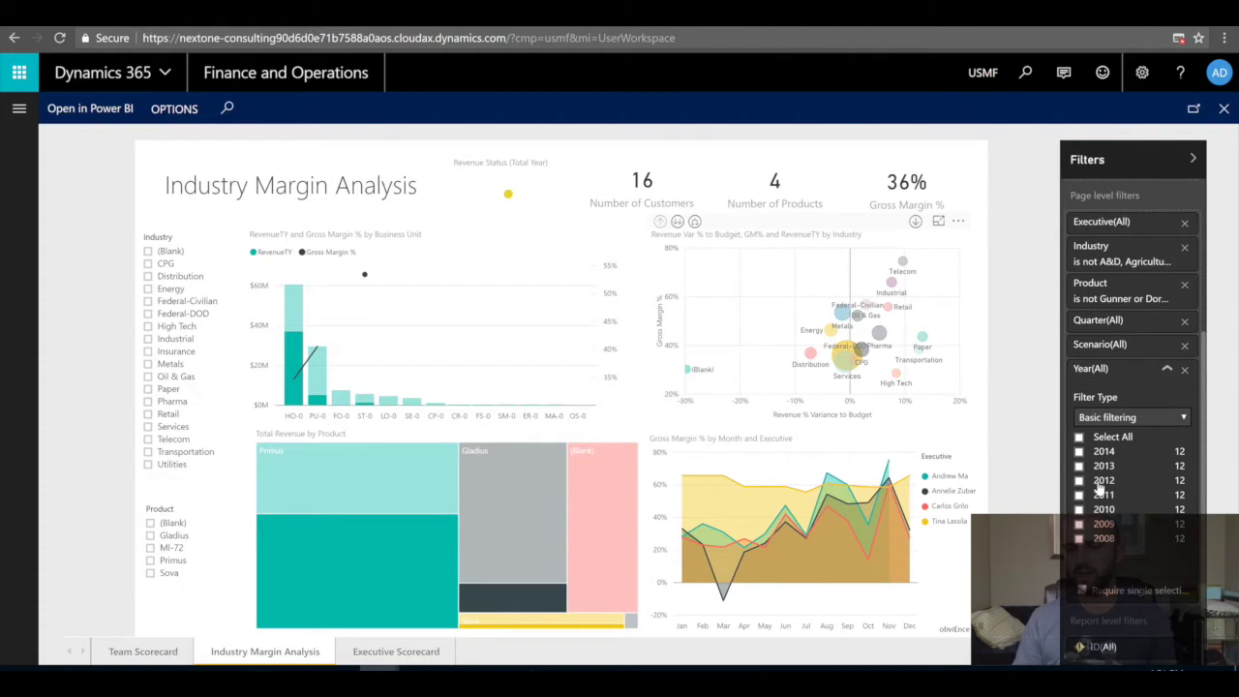
pyautogui.click(1104, 451)
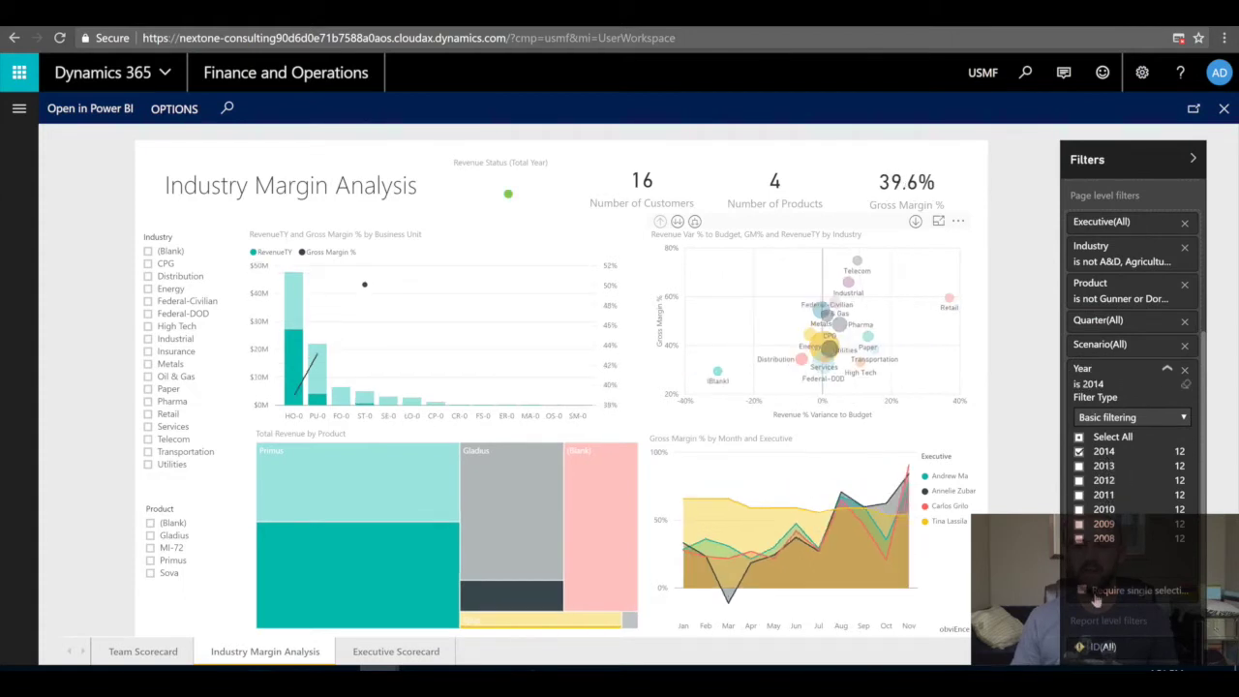
pyautogui.click(1101, 468)
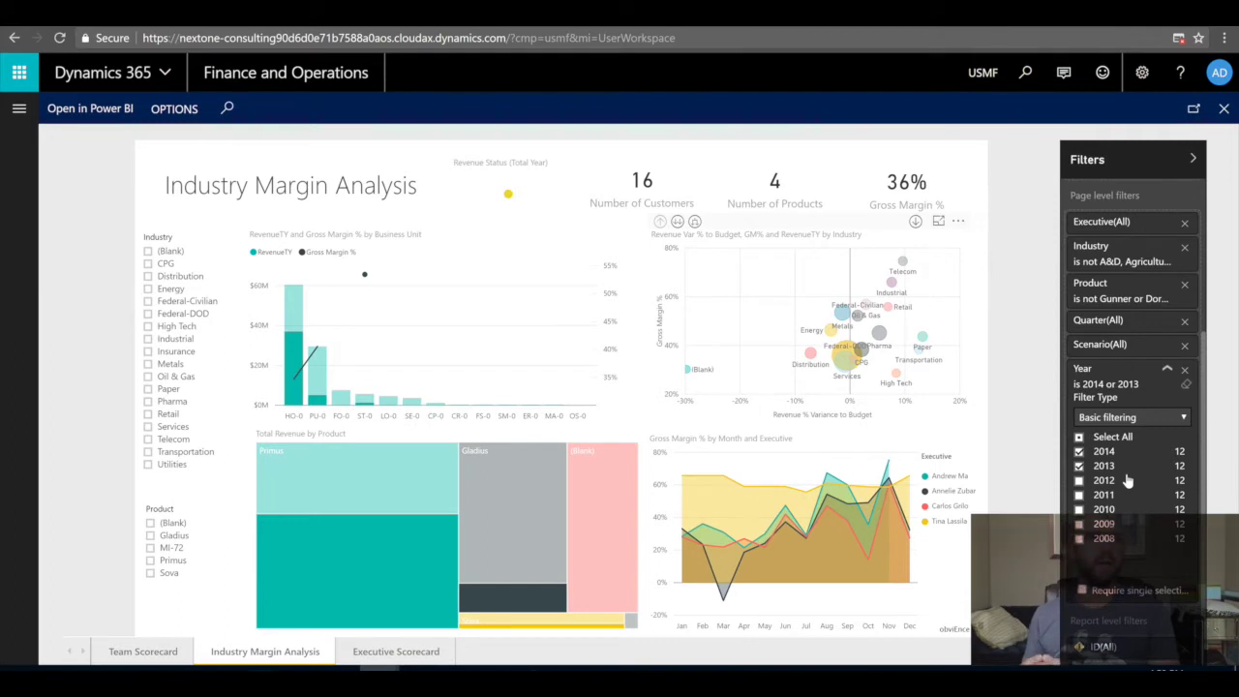
pyautogui.click(1225, 111)
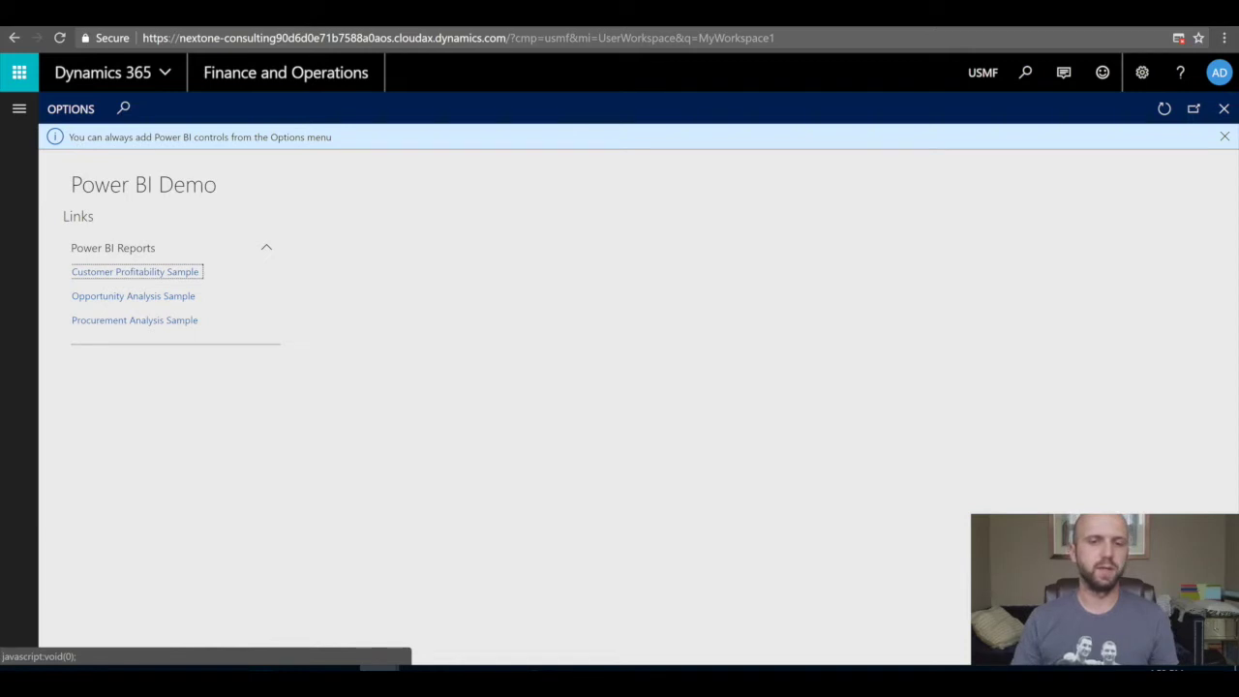
# - Open the Power BI tile catalog listing Customer Profitability Sample tiles such as Gross Margin %
pyautogui.click(60, 109)
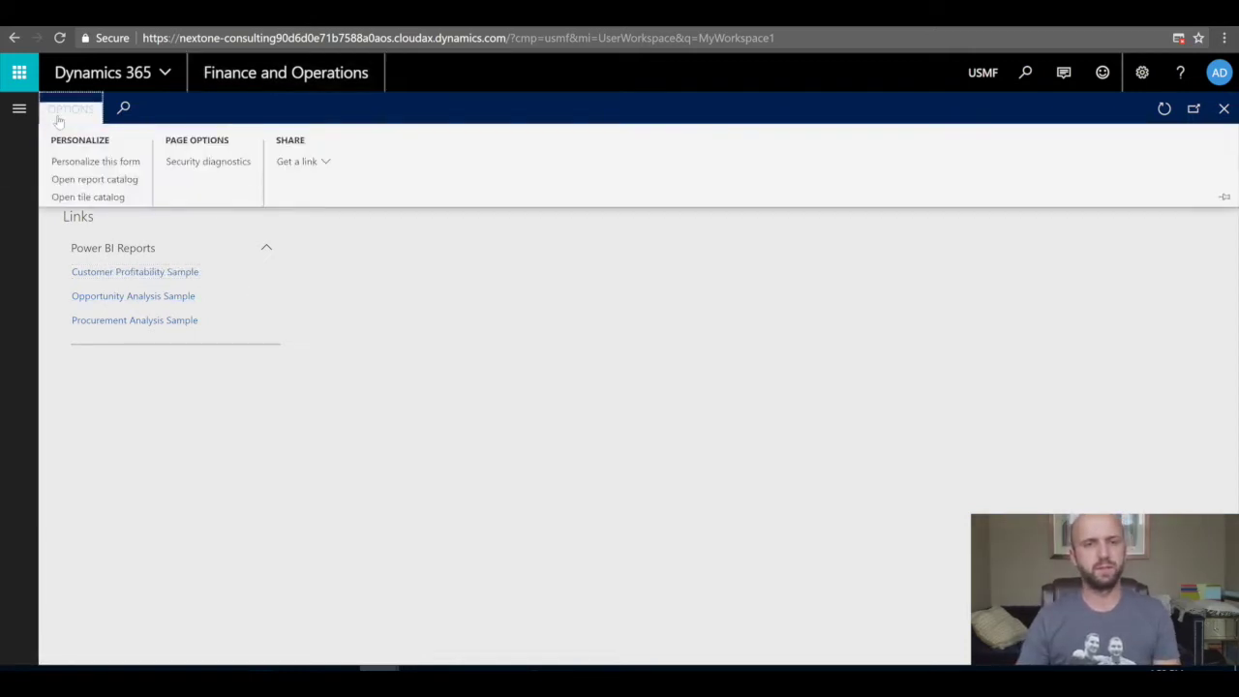
pyautogui.click(113, 200)
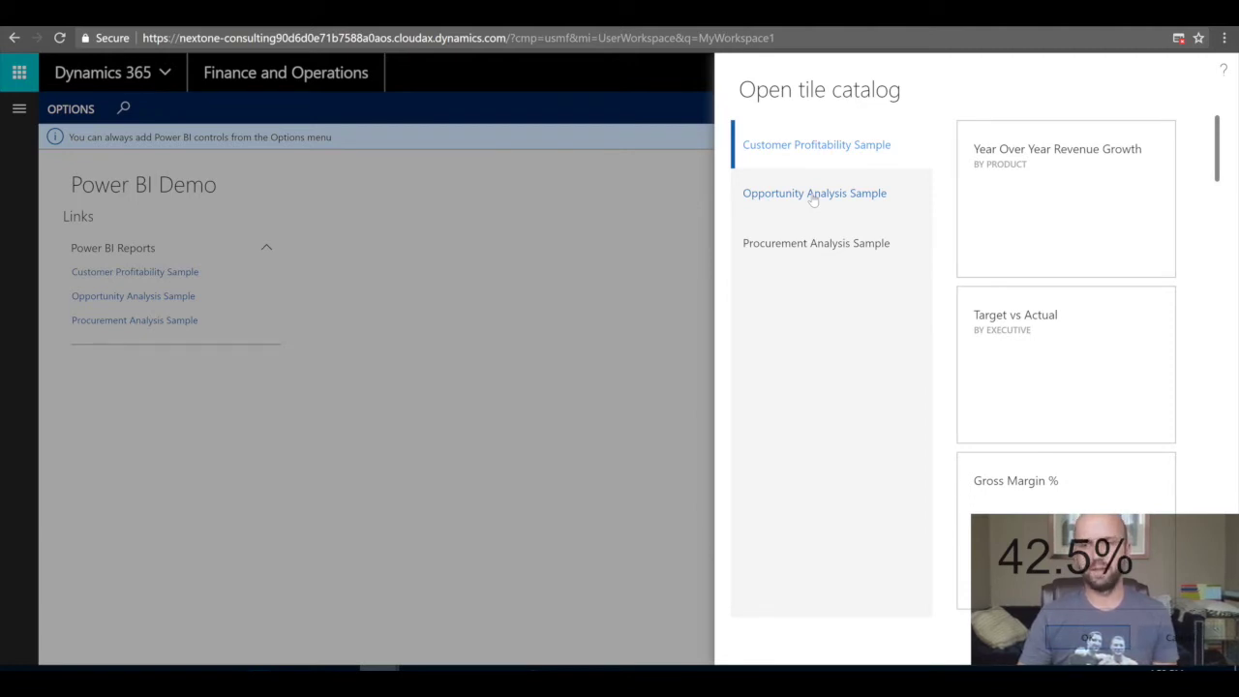
# - Add the Opportunity Analysis Sample tile 'Opportunity Count by Month, Sales Stage' to the workspace
pyautogui.click(813, 196)
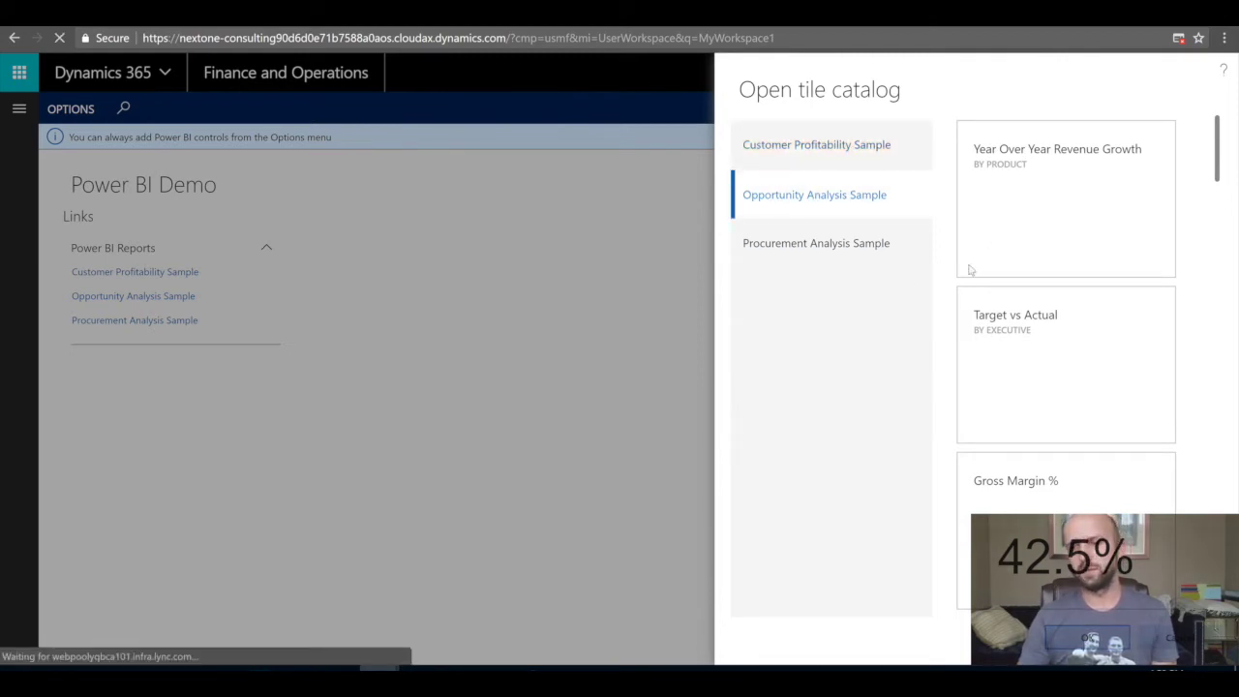
pyautogui.scroll(-1, 932, 335)
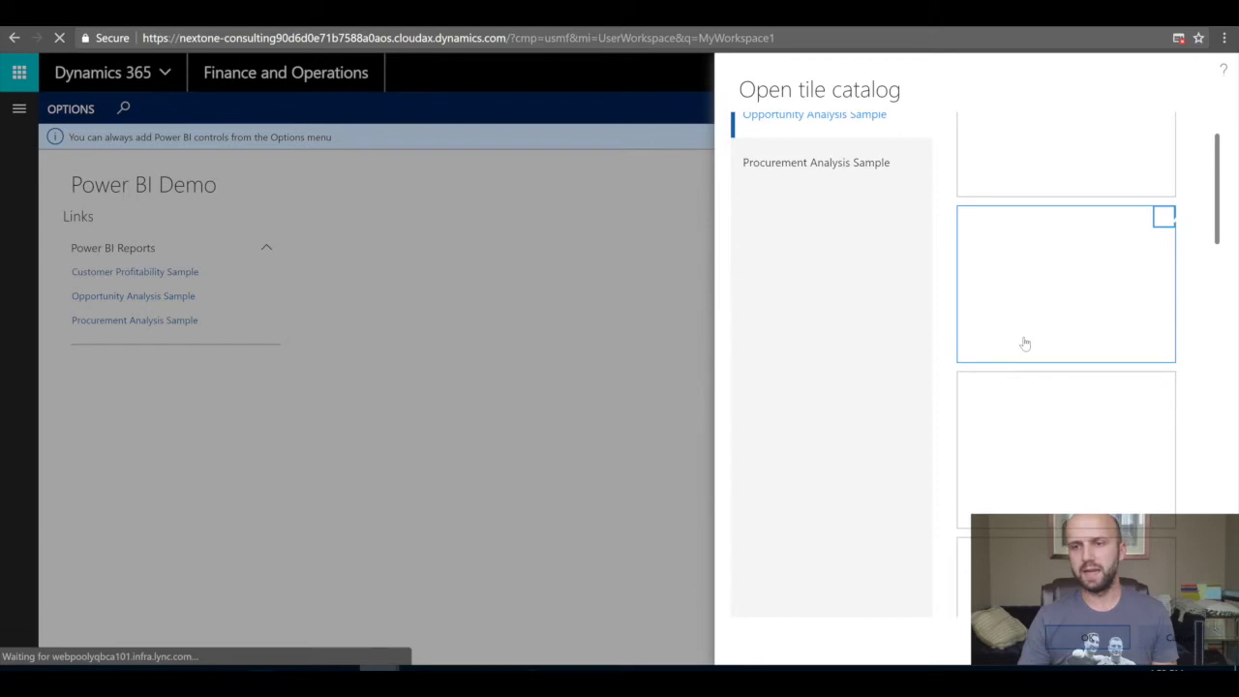
pyautogui.scroll(-3, 1029, 339)
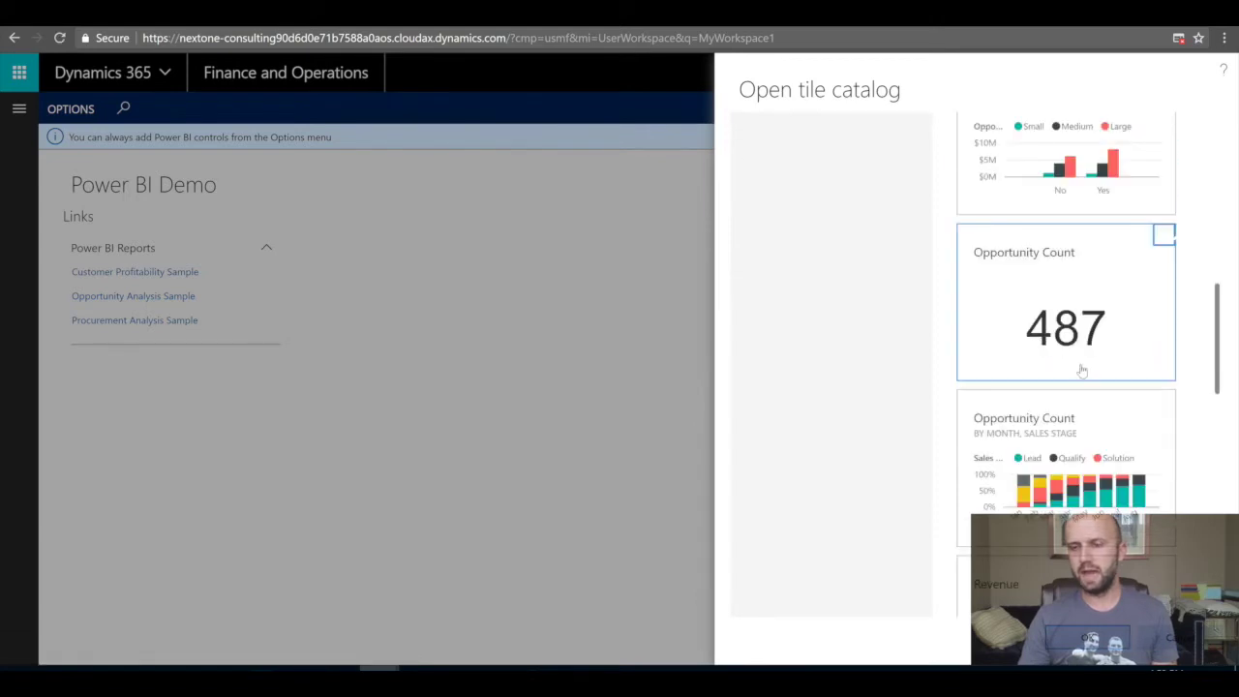
pyautogui.click(1162, 404)
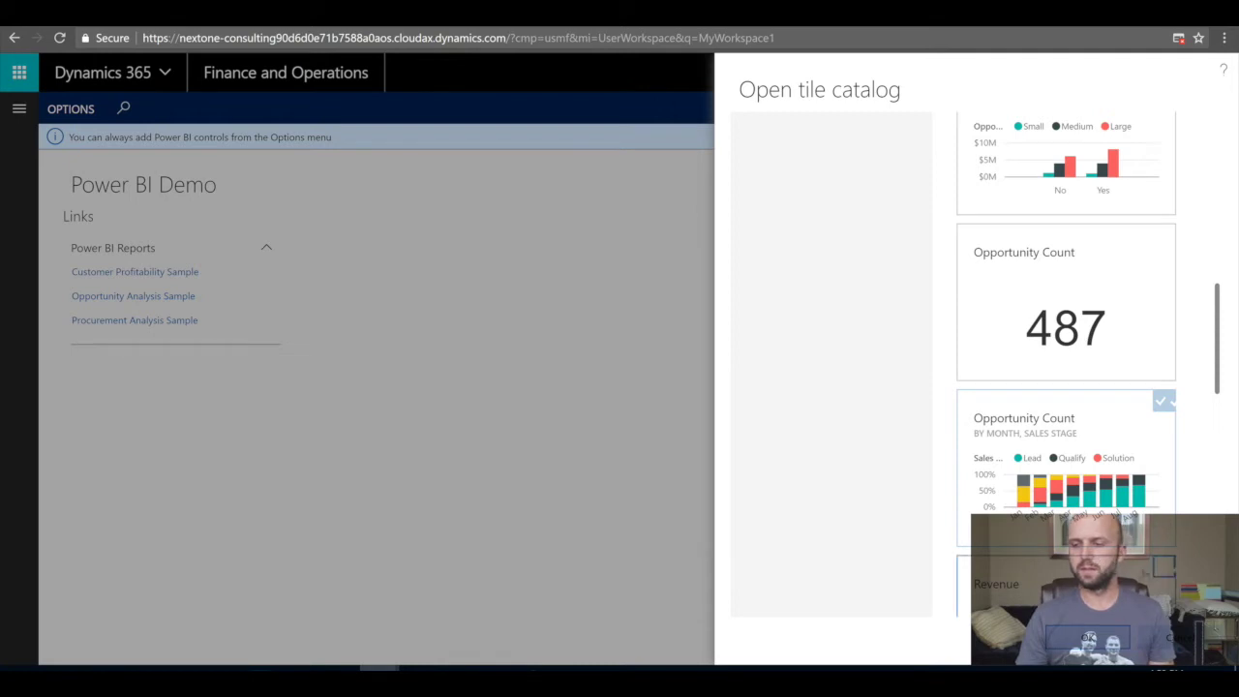
pyautogui.click(759, 530)
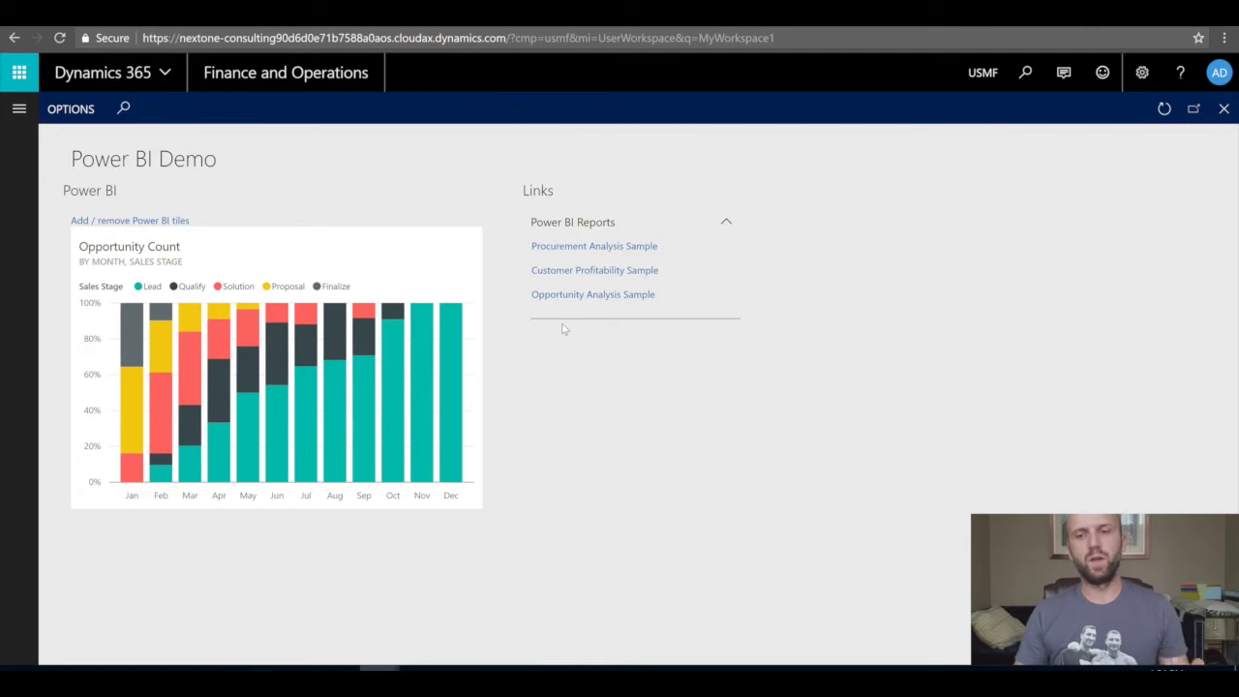
# - Open the Opportunity Count tile's report, cross-filter it by February's Proposal stage, then close it
pyautogui.click(307, 350)
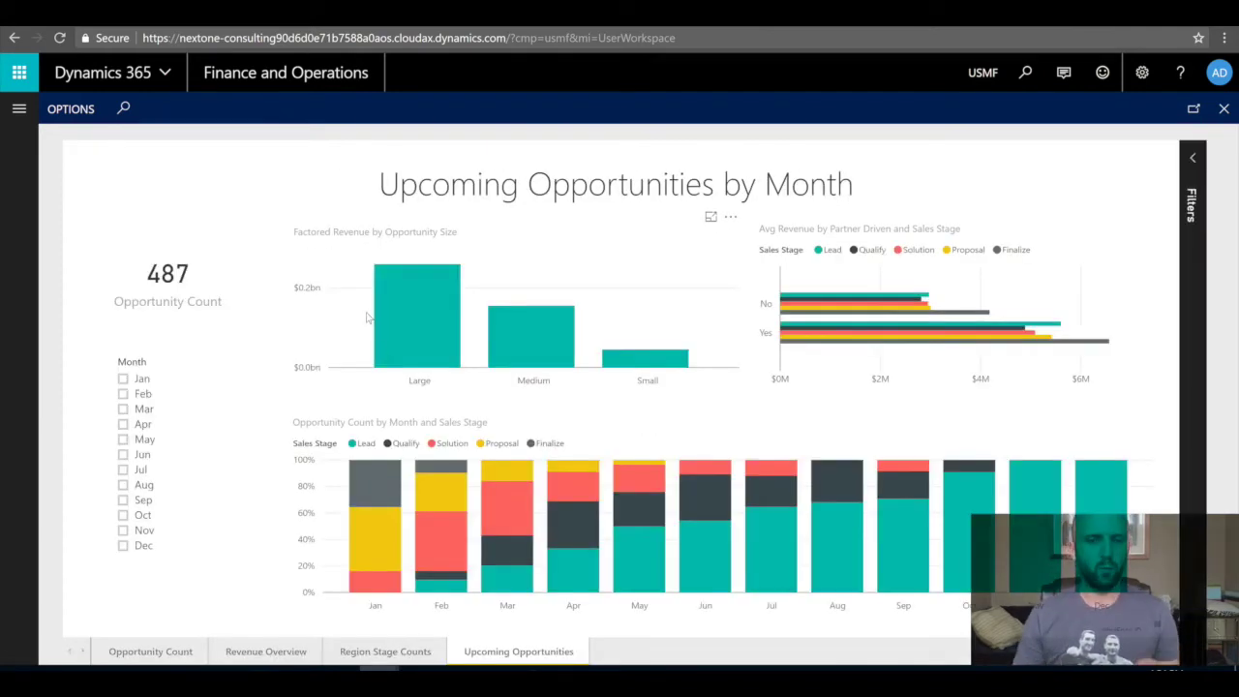
pyautogui.click(440, 496)
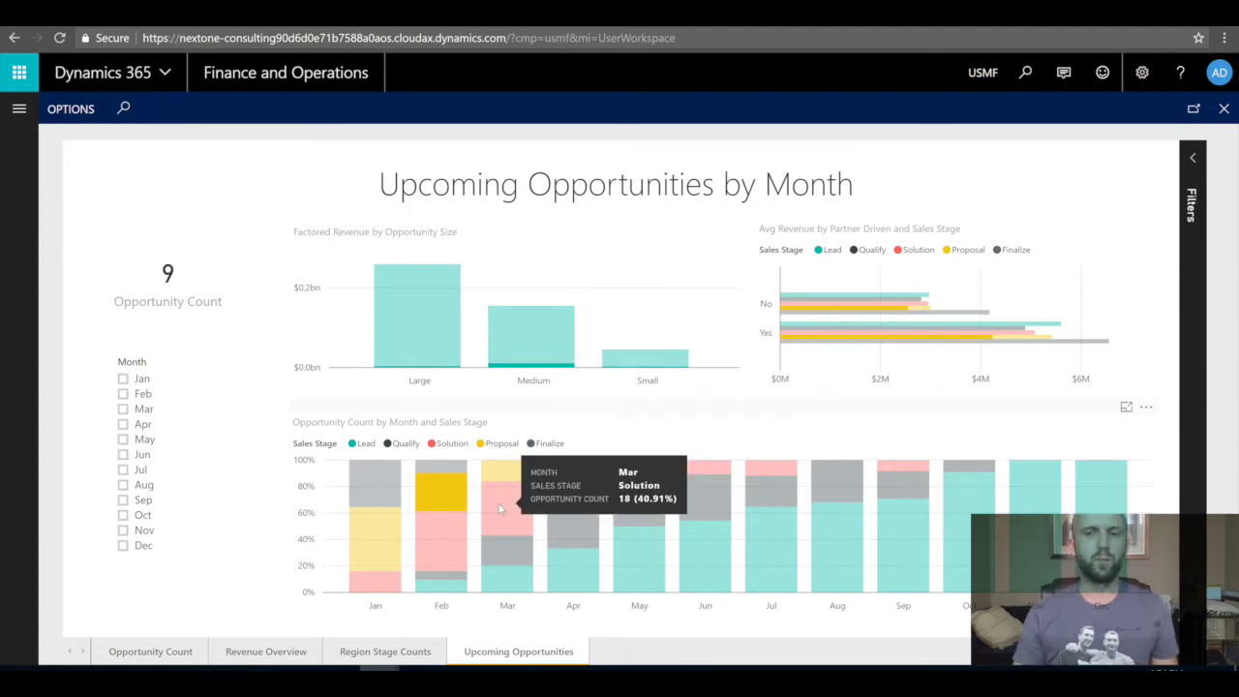
pyautogui.click(1224, 108)
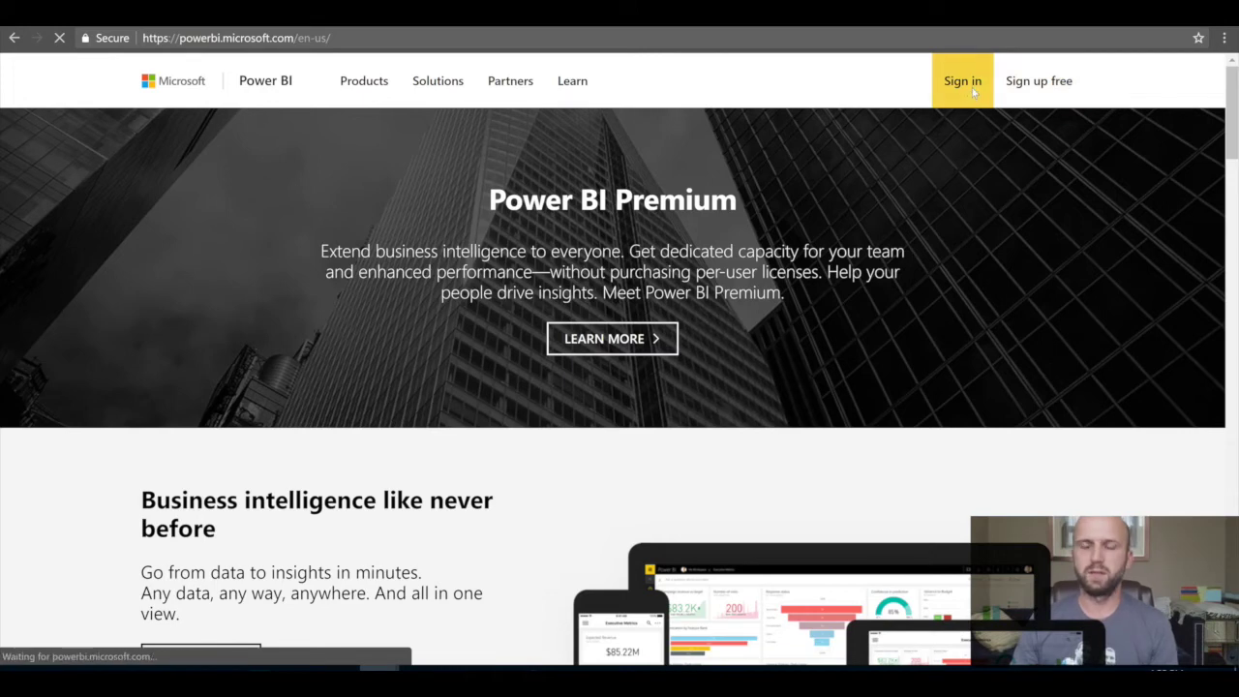
# - Sign in to Power BI, open My Workspace, and start creating a new dataset
pyautogui.click(972, 87)
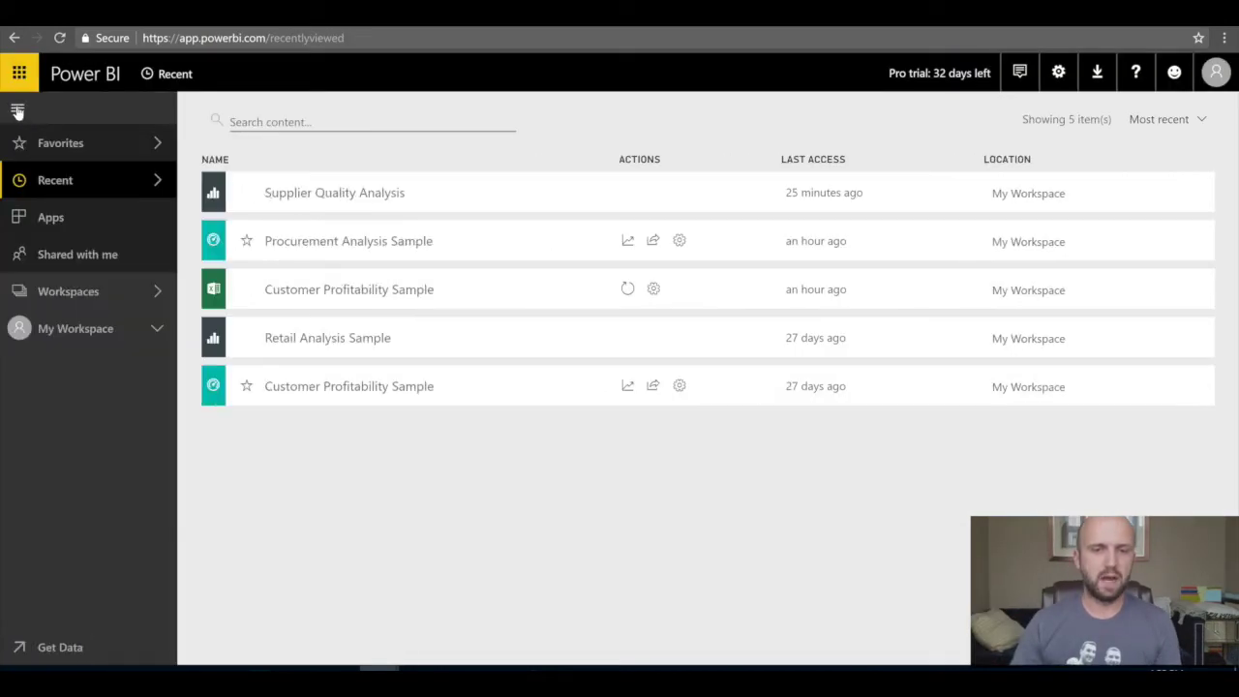
pyautogui.click(158, 292)
pyautogui.click(248, 306)
pyautogui.click(145, 334)
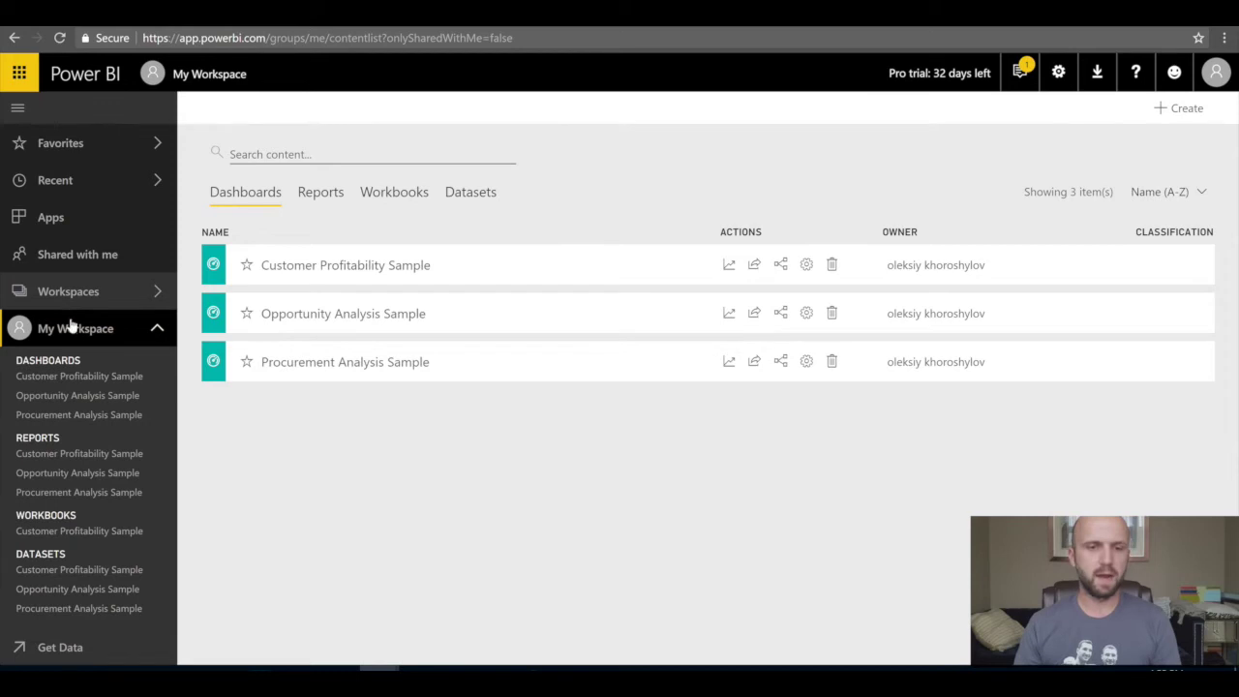
pyautogui.click(1185, 114)
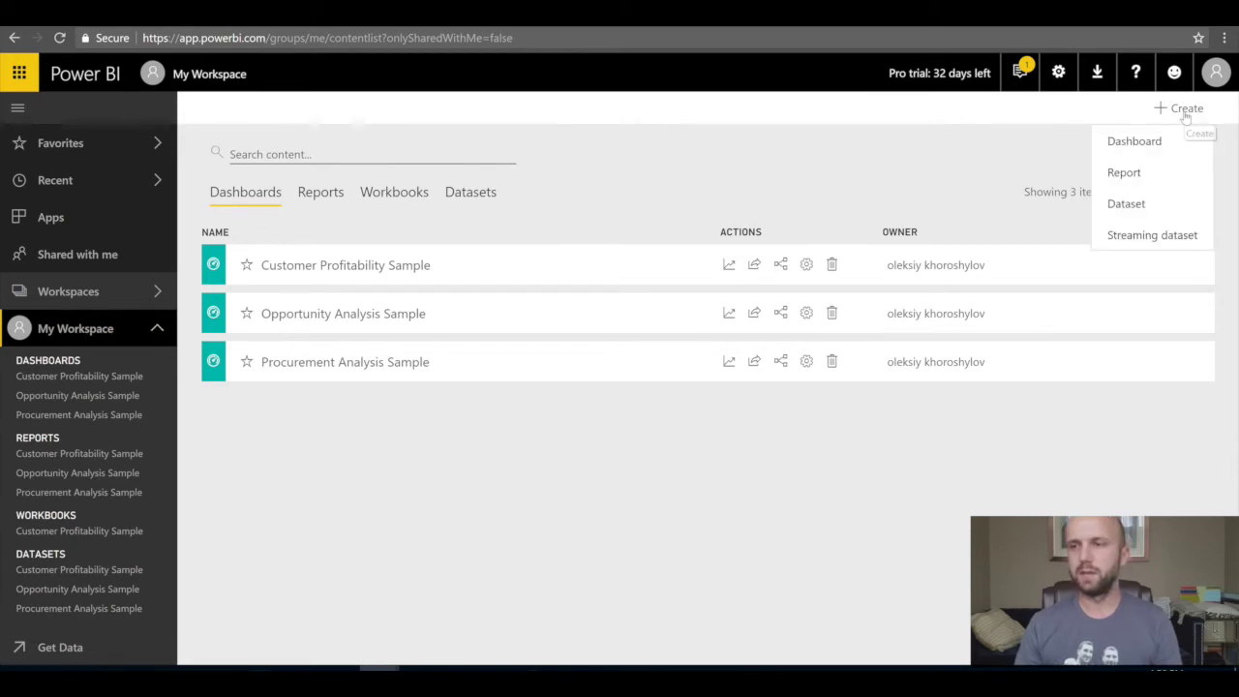
pyautogui.click(1127, 204)
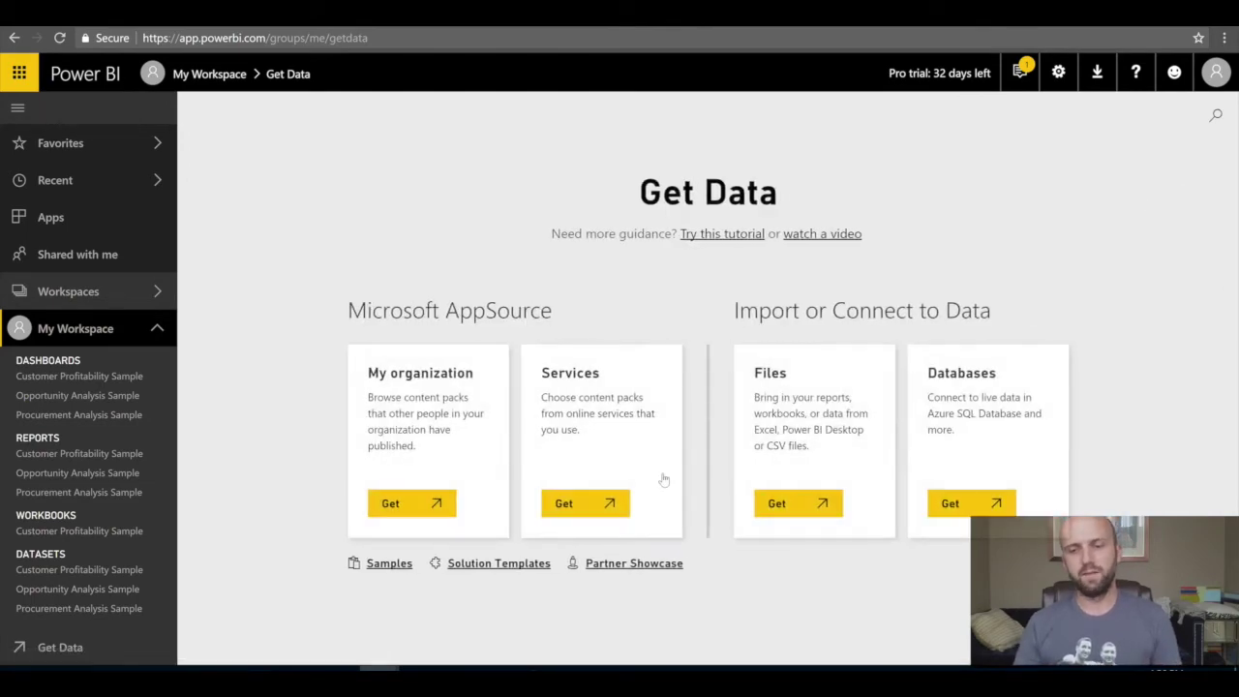
# - Import the Supplier Quality Analysis Sample from the Samples gallery into My Workspace
pyautogui.click(389, 563)
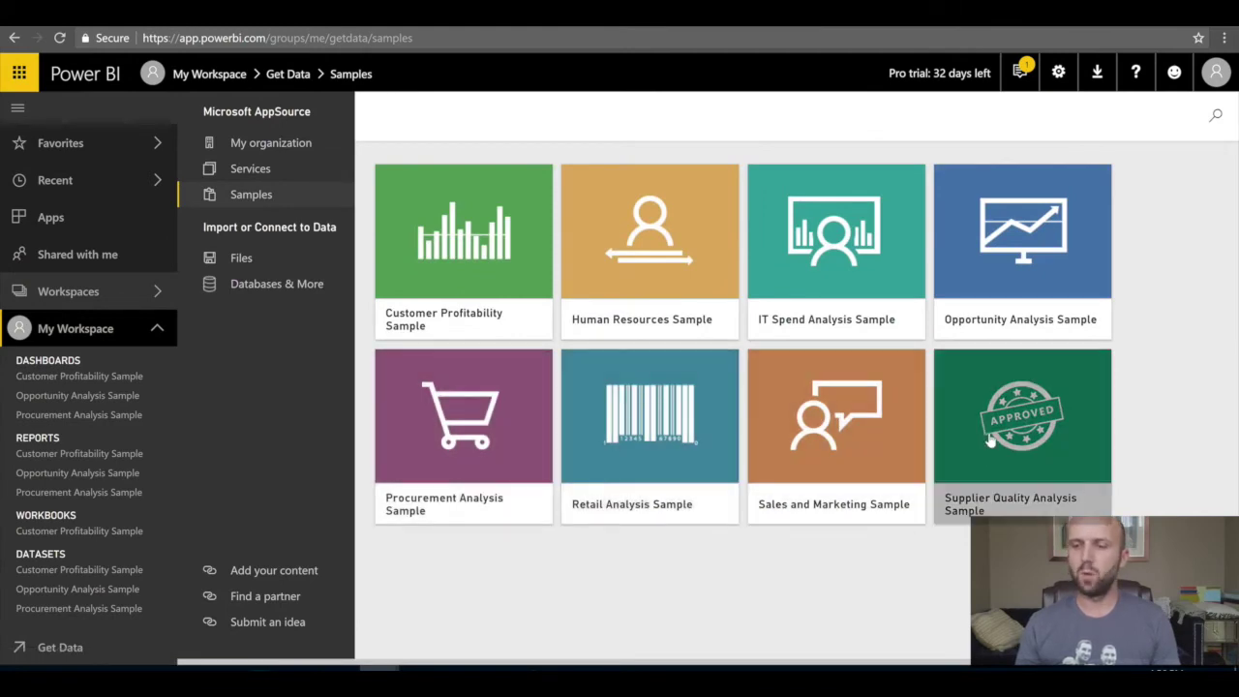
pyautogui.click(990, 441)
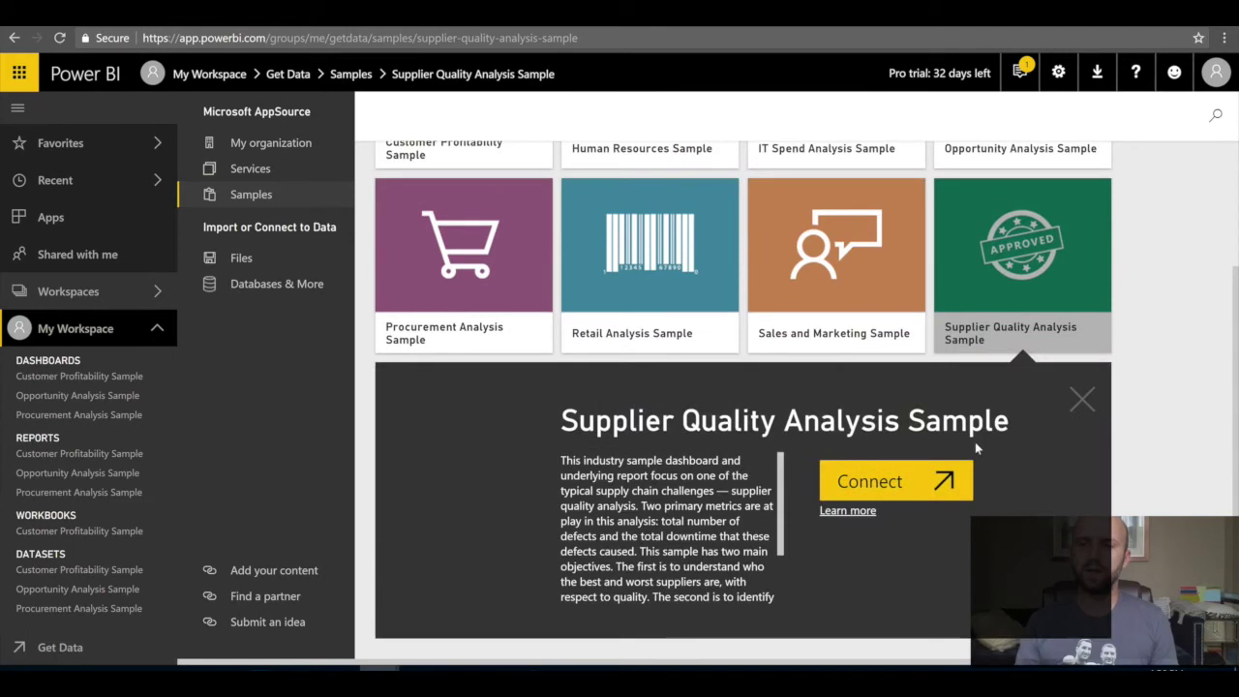
pyautogui.click(926, 490)
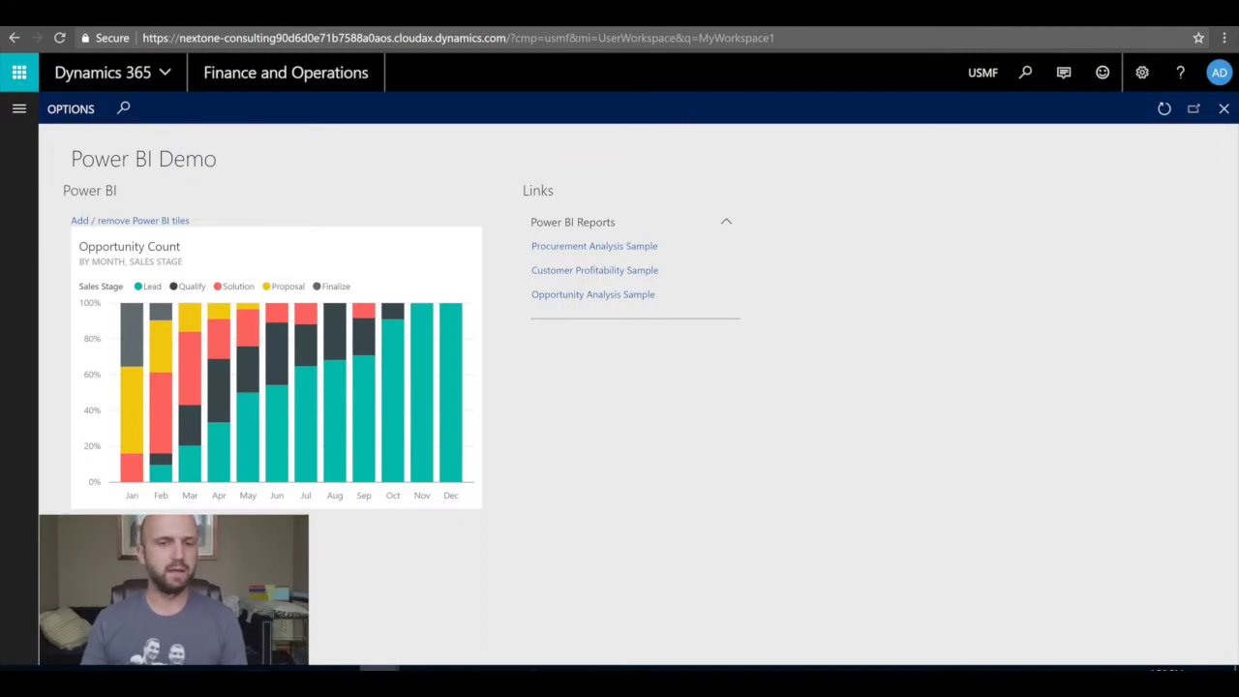
# - Add Supplier Quality Analysis to the workspace's Power BI report links from the report catalog
pyautogui.click(79, 112)
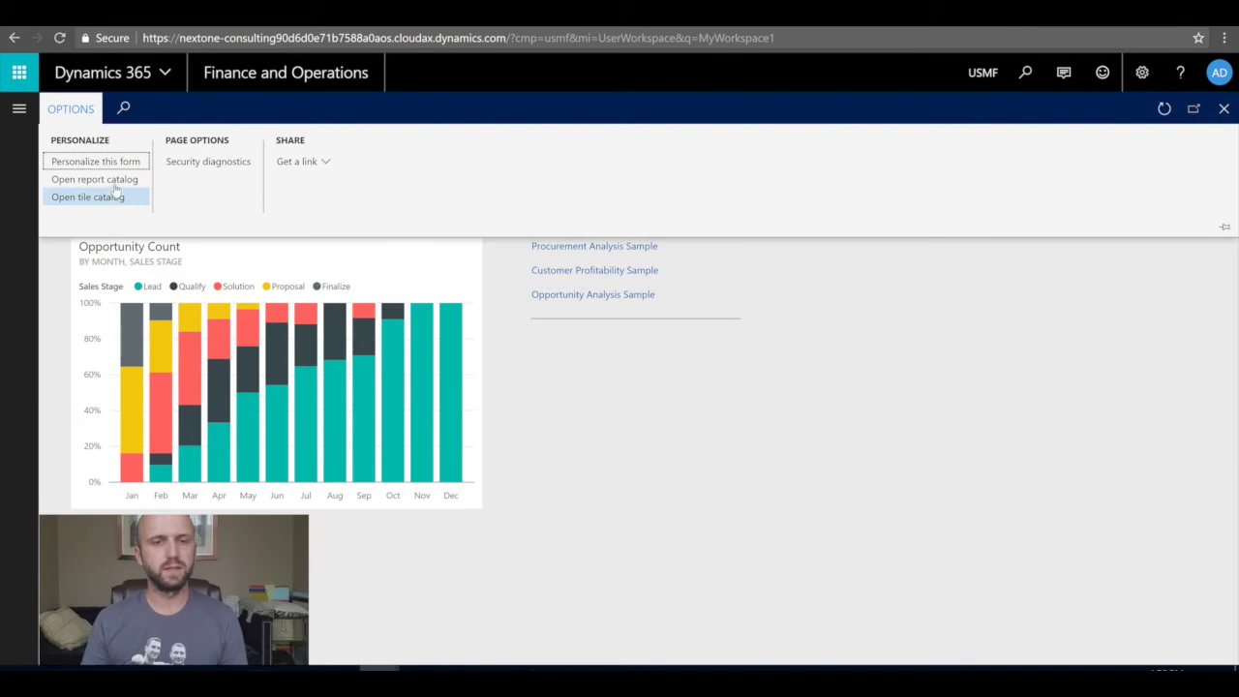
pyautogui.click(108, 180)
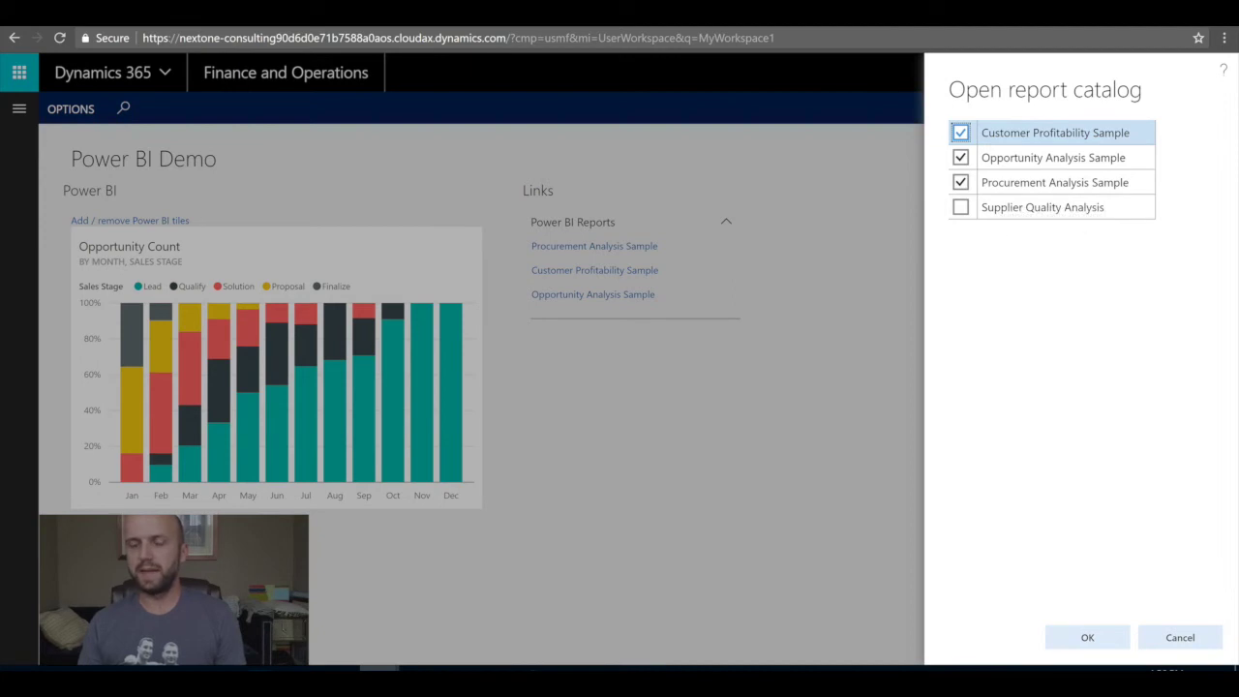
pyautogui.click(961, 207)
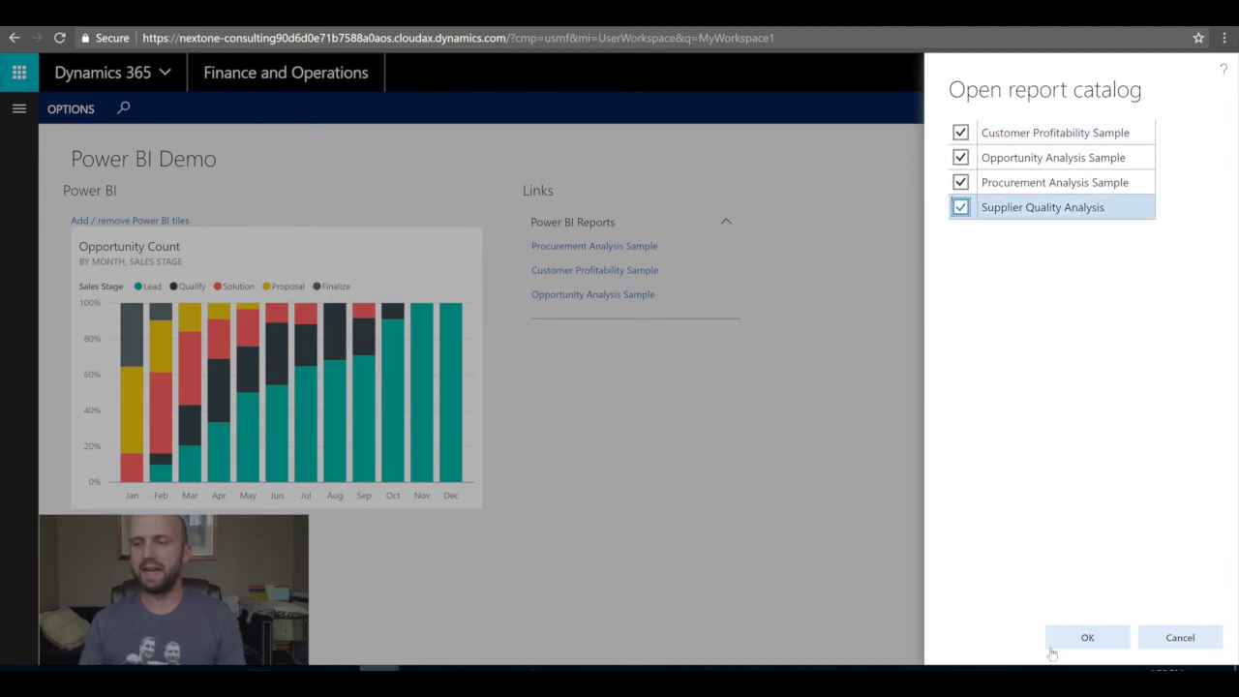
pyautogui.click(1075, 637)
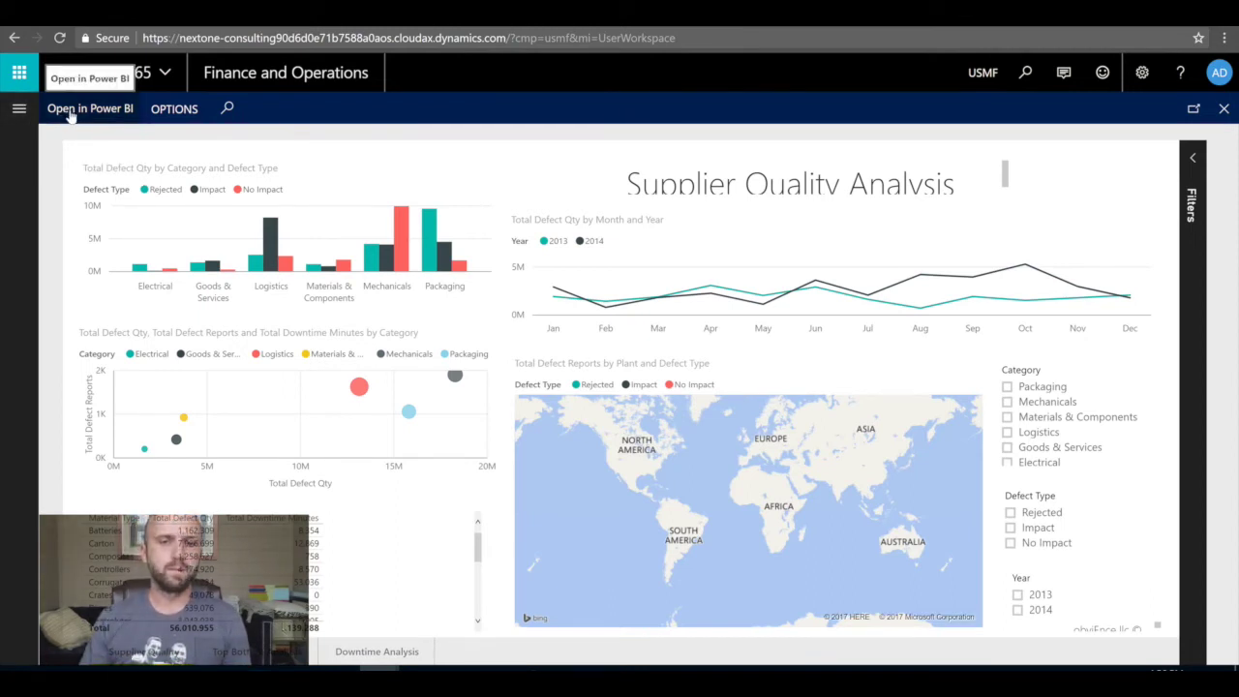
pyautogui.click(1224, 108)
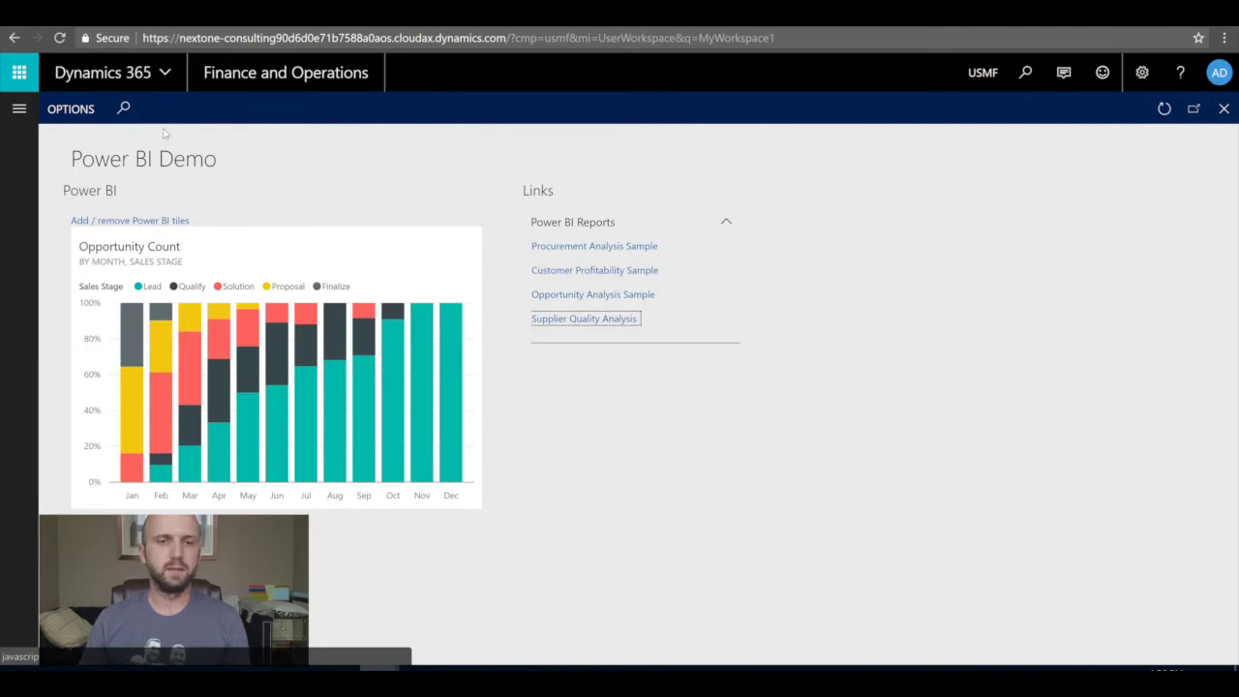
pyautogui.click(48, 109)
# - Add the Total Defect Quantity by material type tile from Supplier Quality Analysis Sample
pyautogui.click(122, 201)
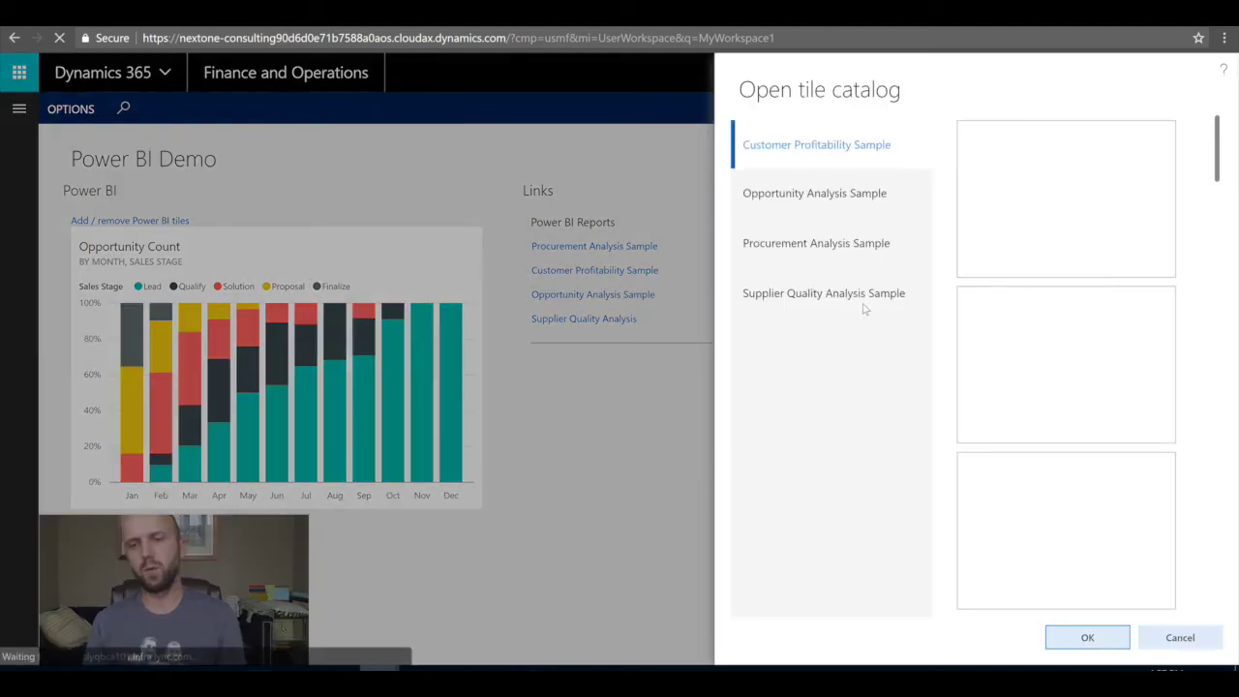
pyautogui.click(824, 294)
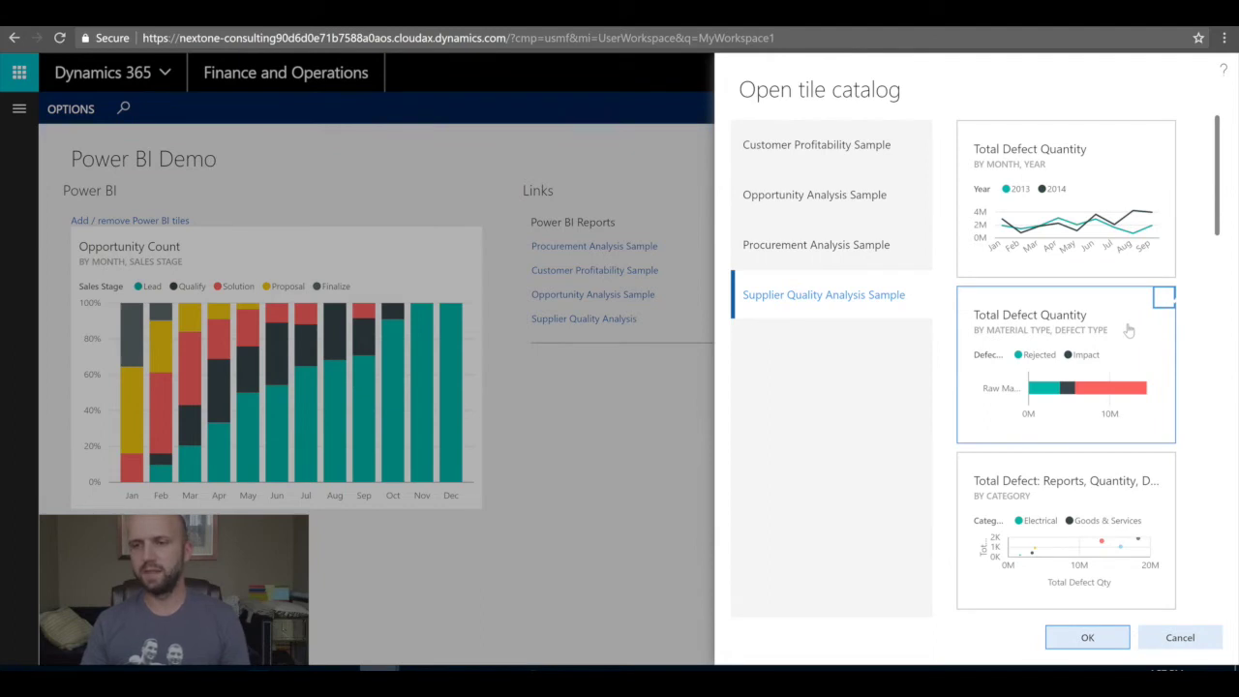
pyautogui.click(1161, 310)
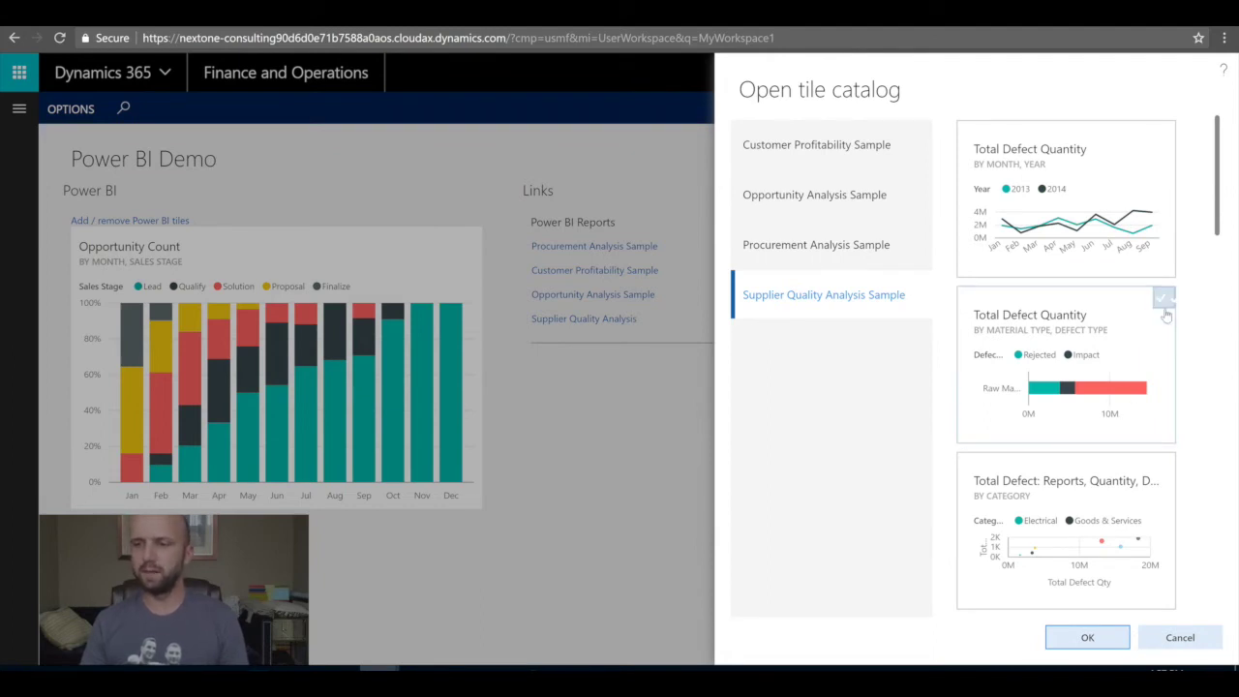
pyautogui.click(1088, 637)
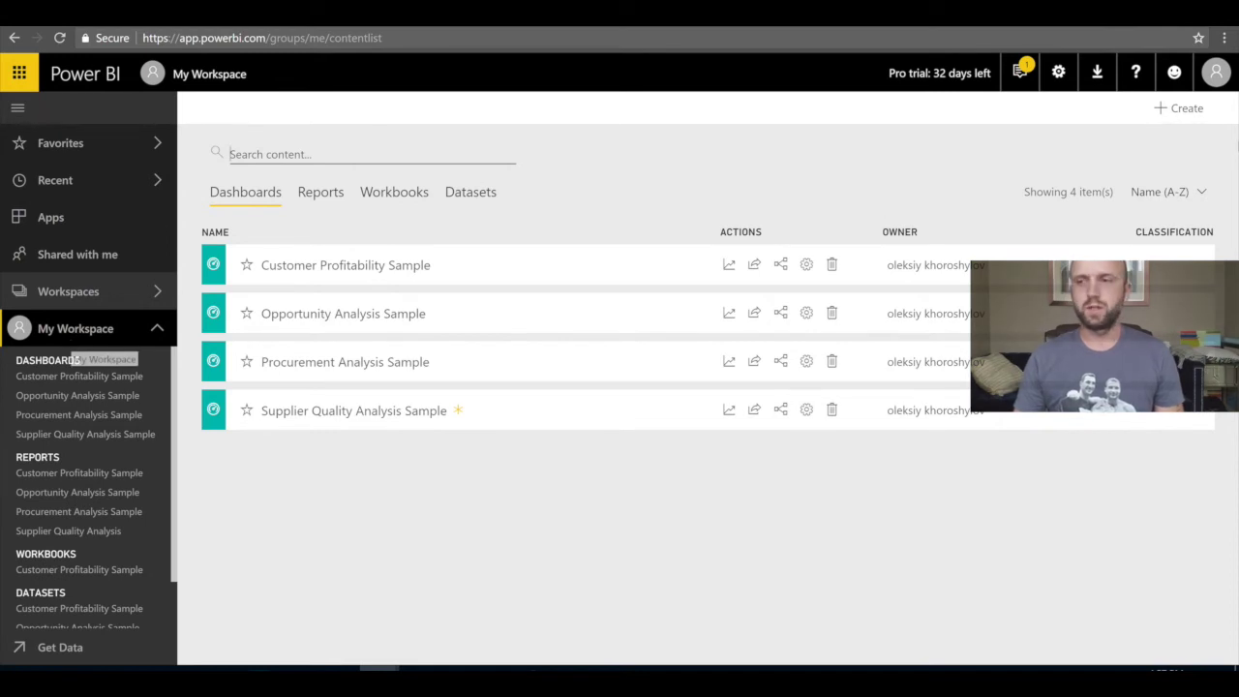
# - Start a new dataset and browse the Services apps available in AppSource
pyautogui.click(1179, 111)
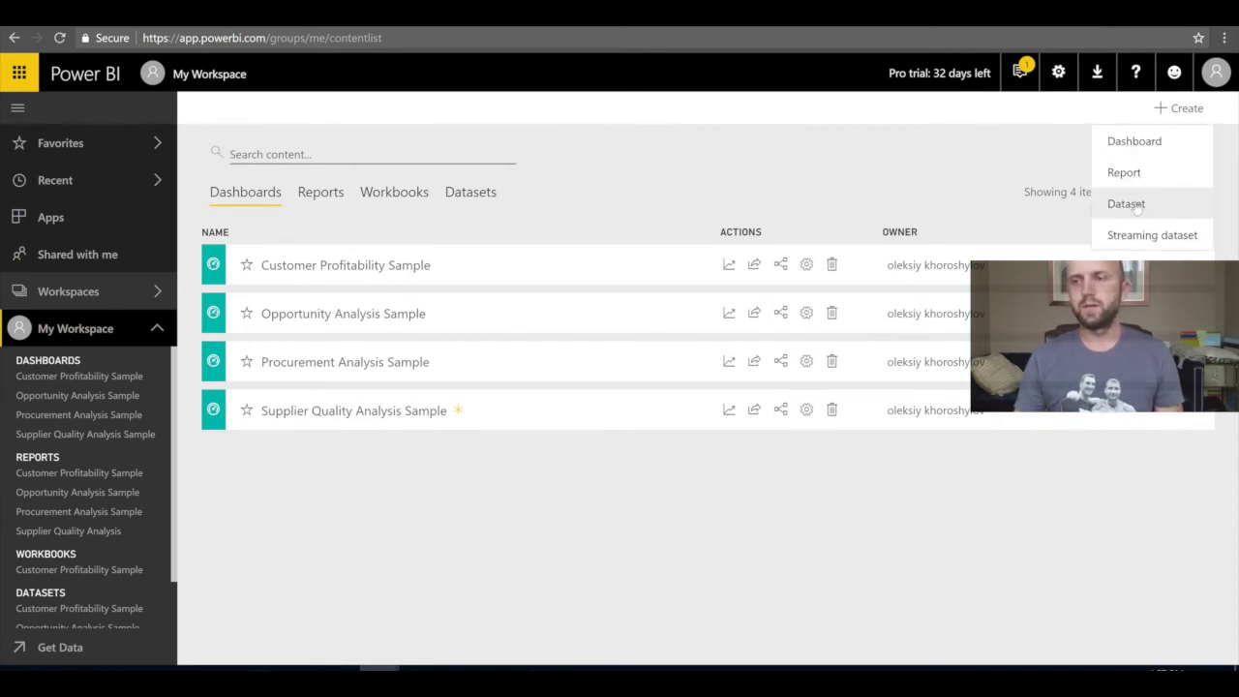
pyautogui.click(1139, 206)
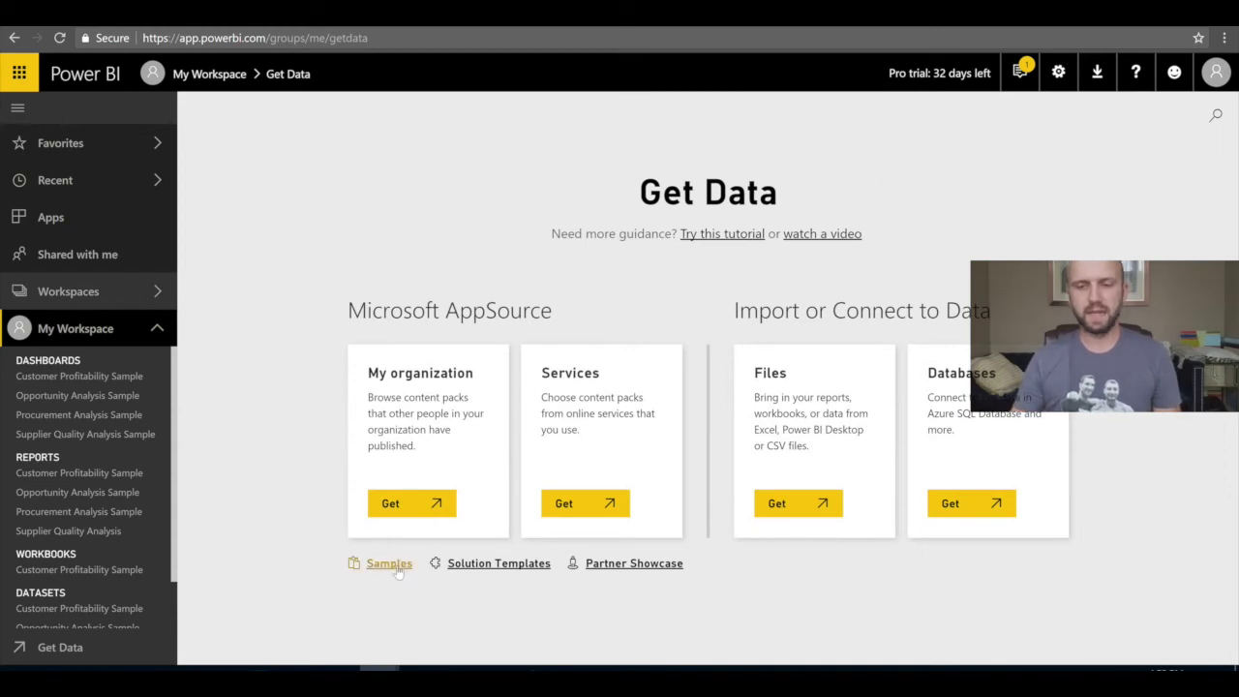
pyautogui.click(609, 505)
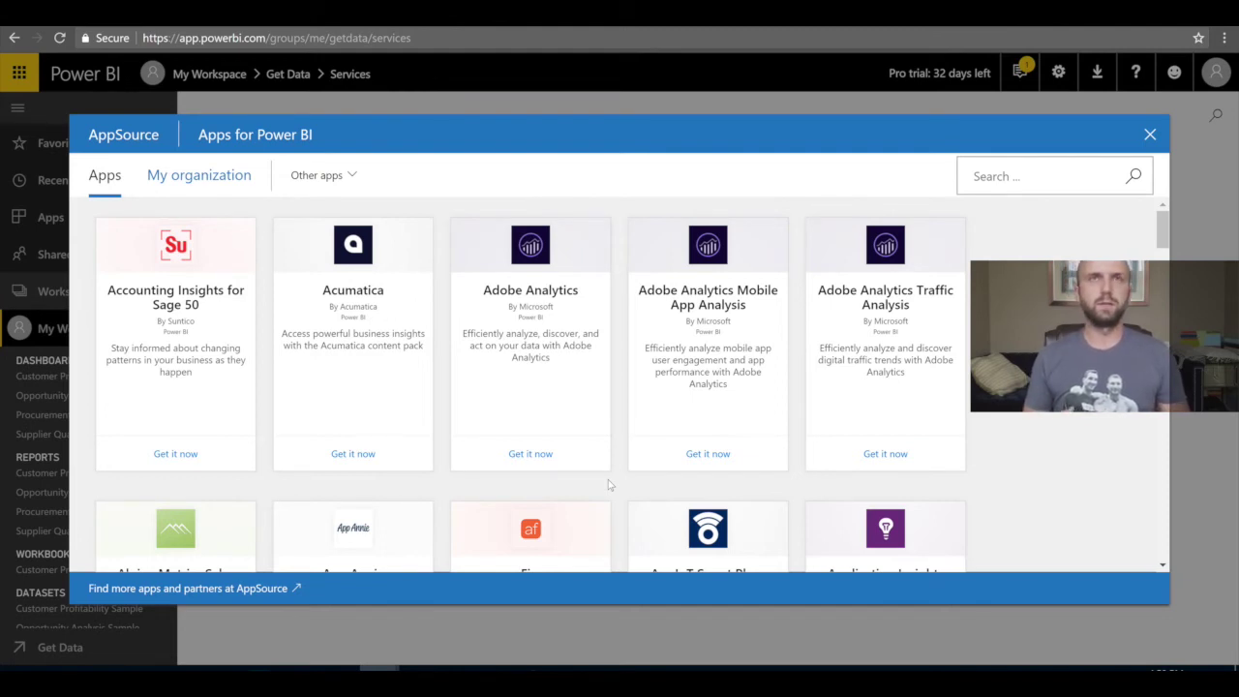
# - Search apps for 'dynamics' and get the Microsoft Dynamics AX Cost Management app
pyautogui.click(1085, 177)
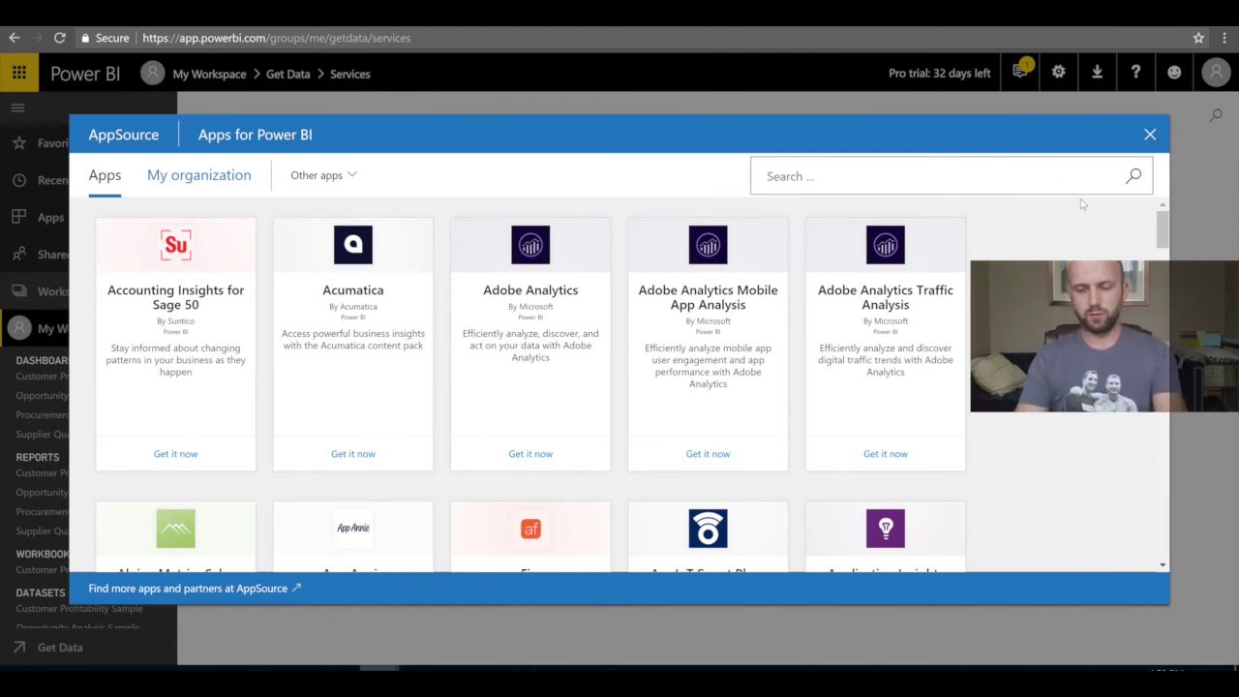
pyautogui.write('dynamics')
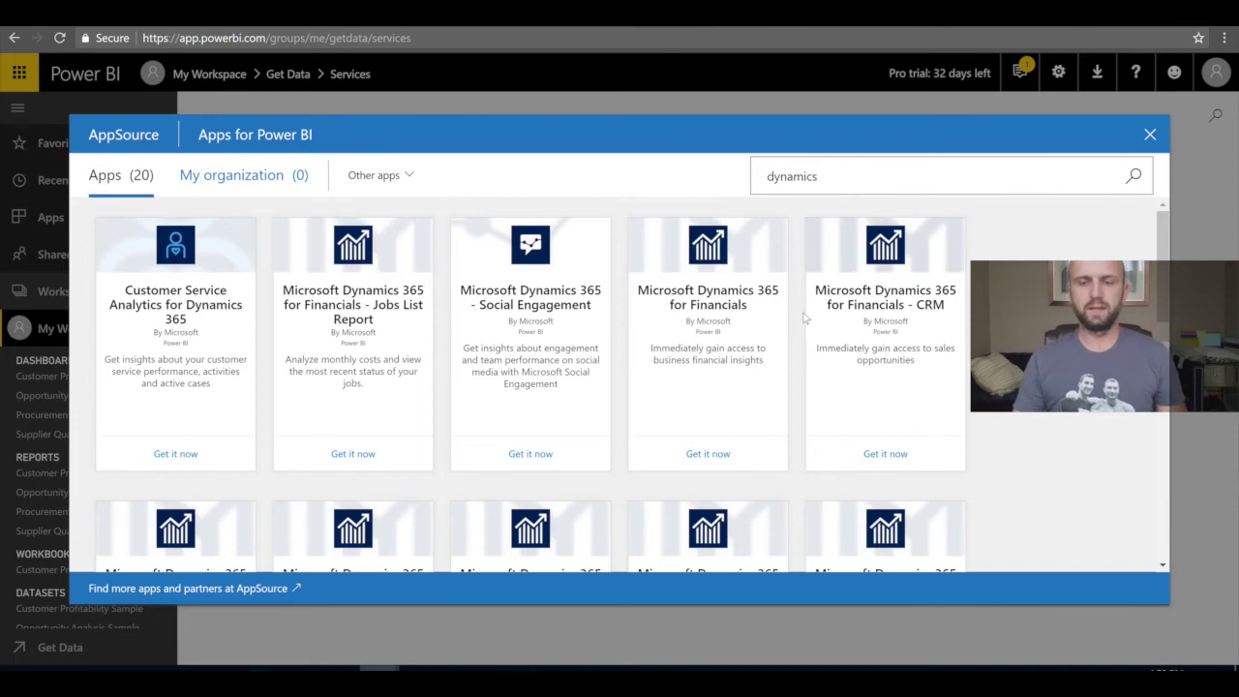
pyautogui.scroll(-3, 804, 317)
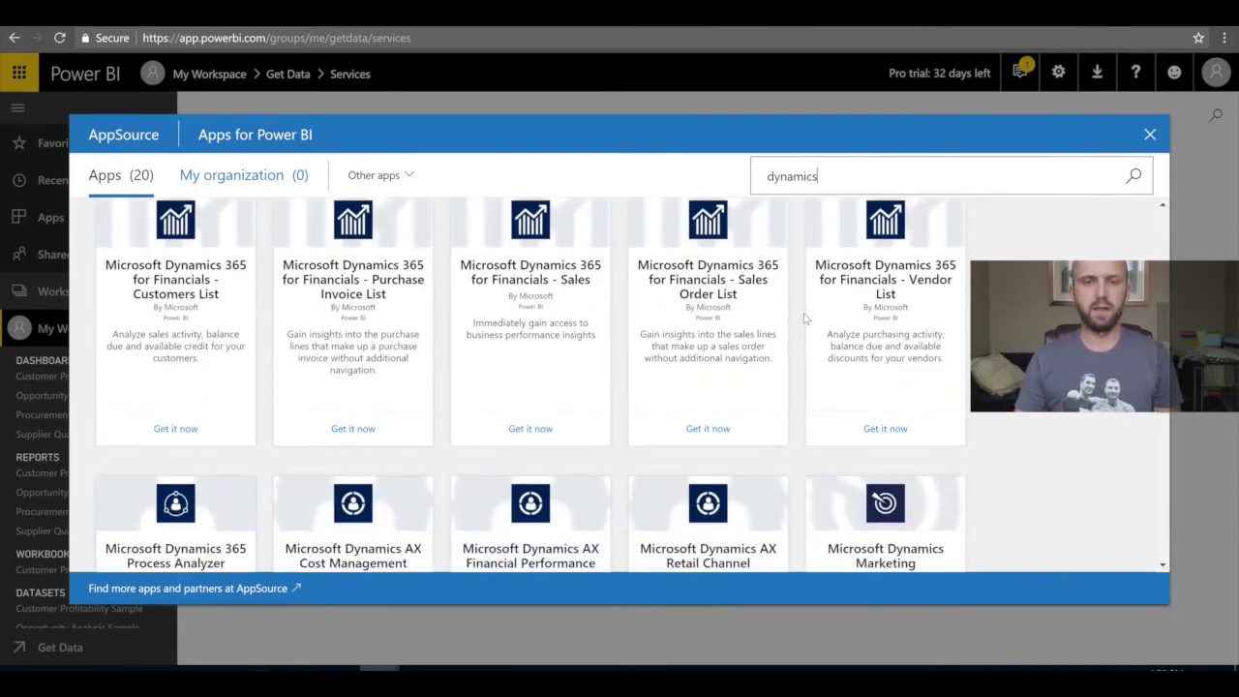
pyautogui.scroll(-3, 804, 317)
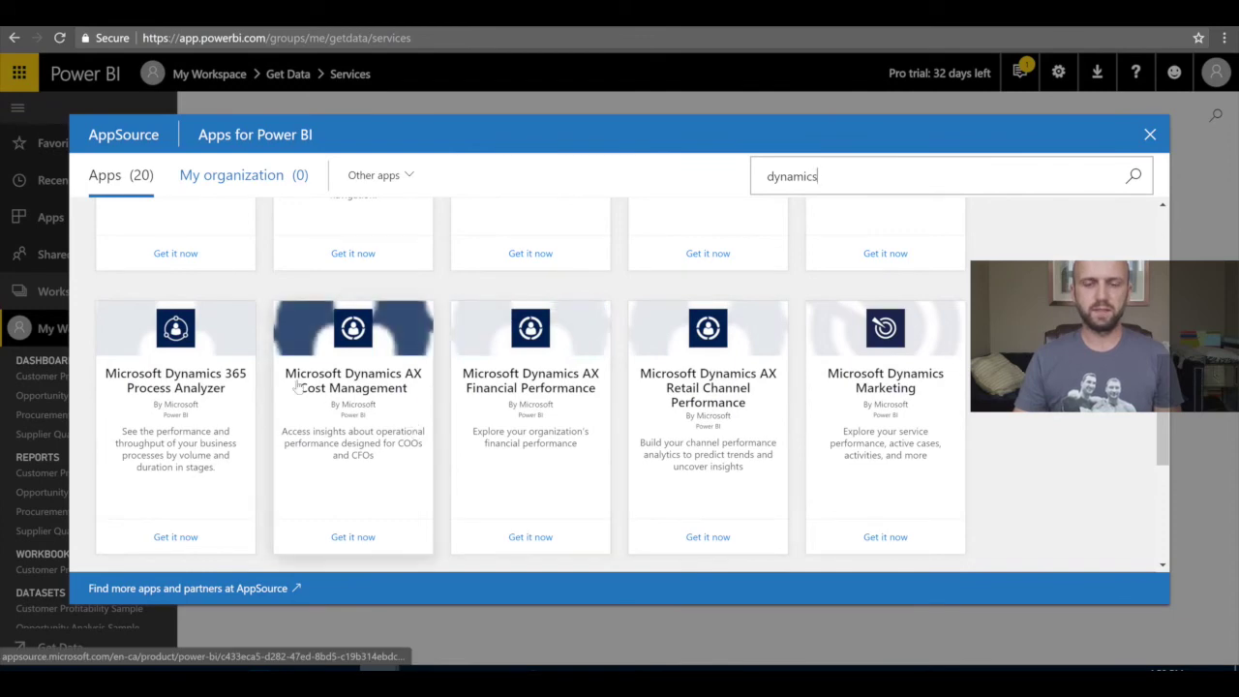
pyautogui.scroll(2, 310, 388)
pyautogui.scroll(-1, 494, 466)
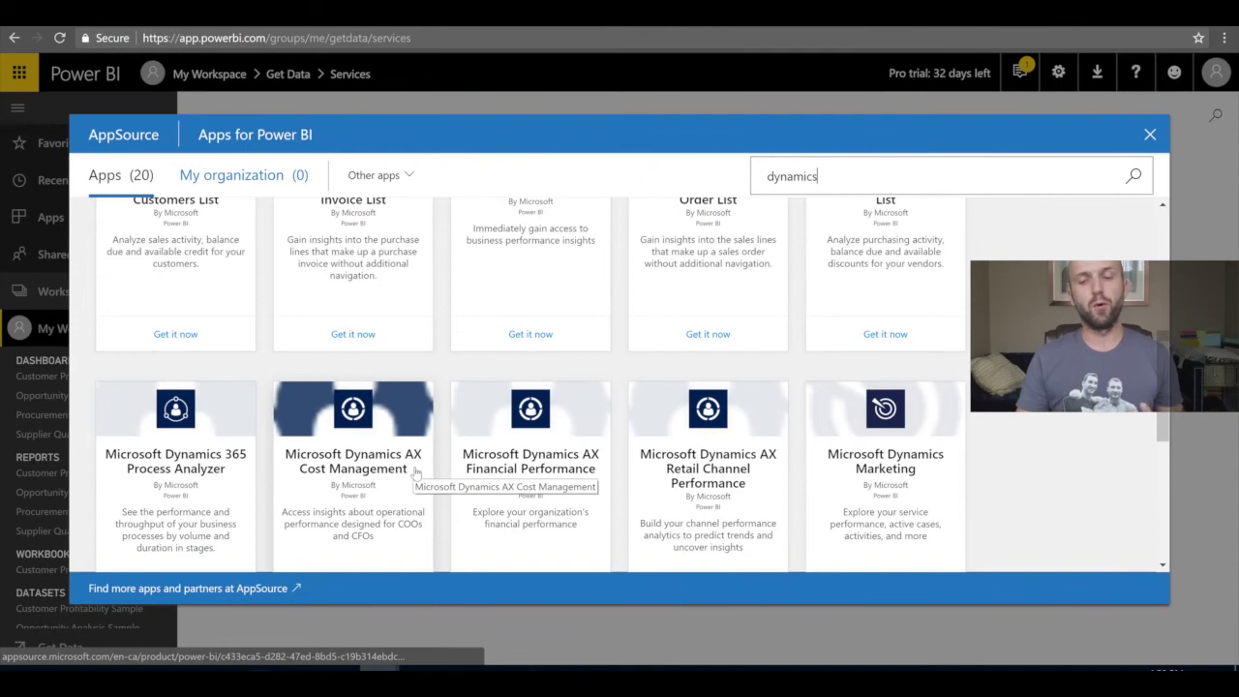
pyautogui.scroll(2, 572, 388)
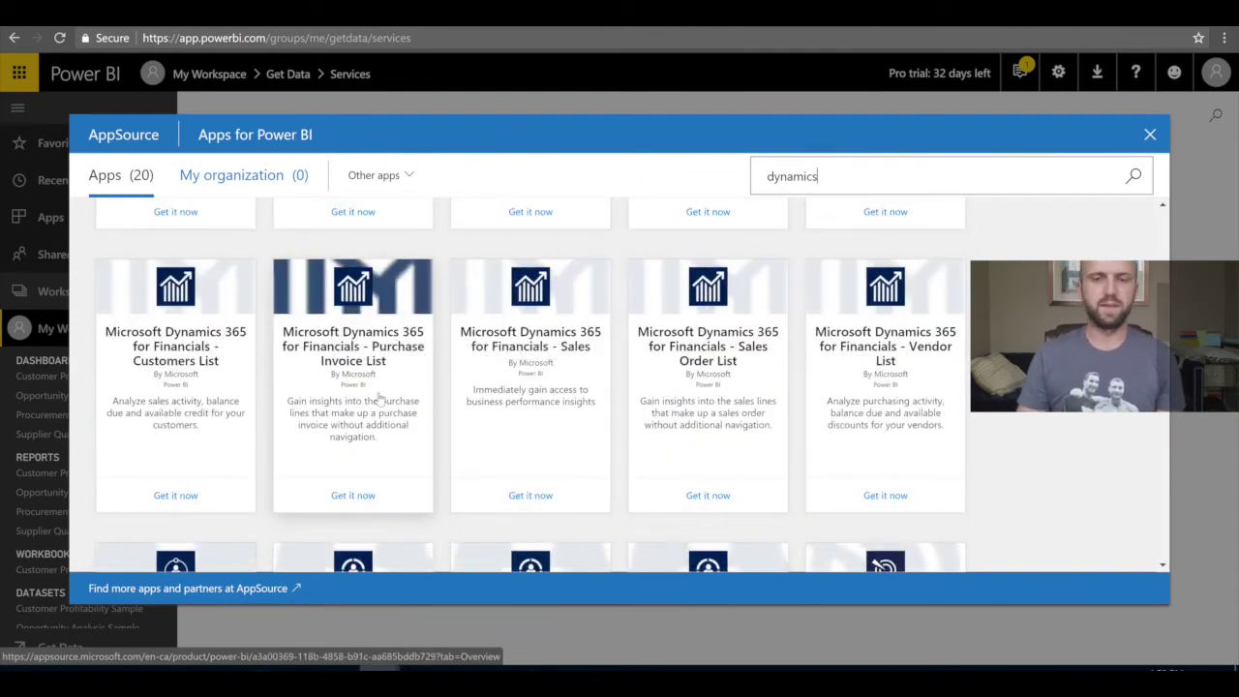
pyautogui.scroll(-3, 379, 397)
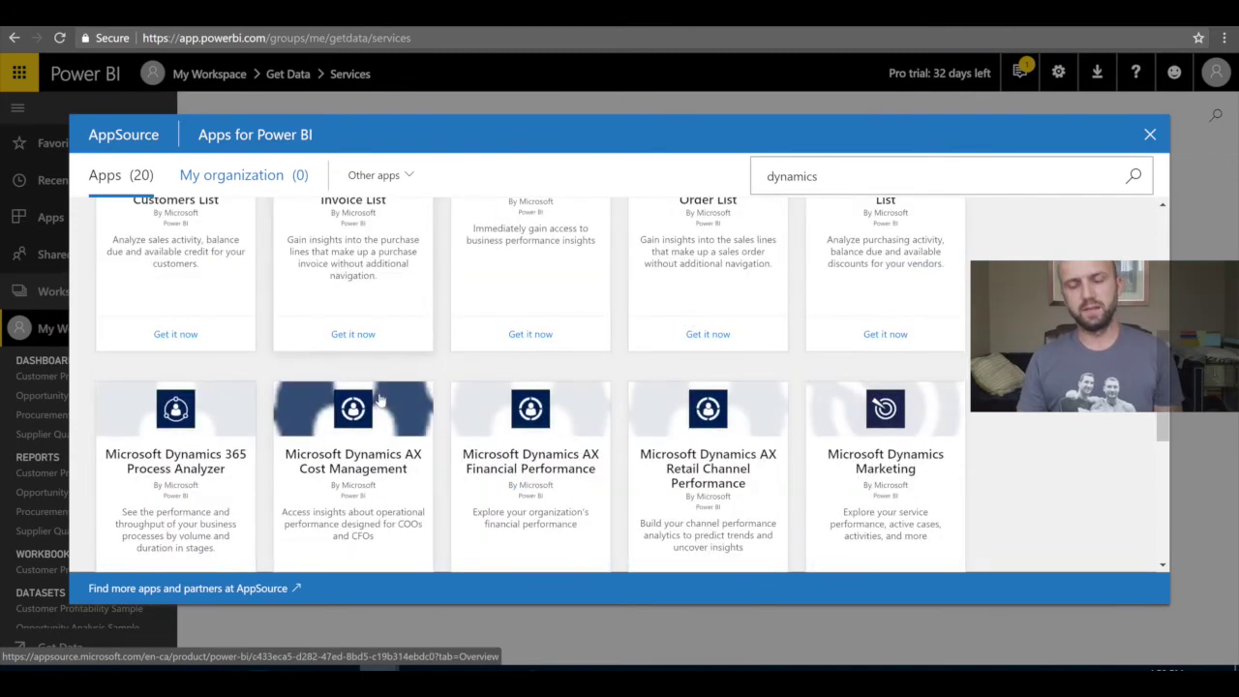
pyautogui.scroll(-2, 408, 457)
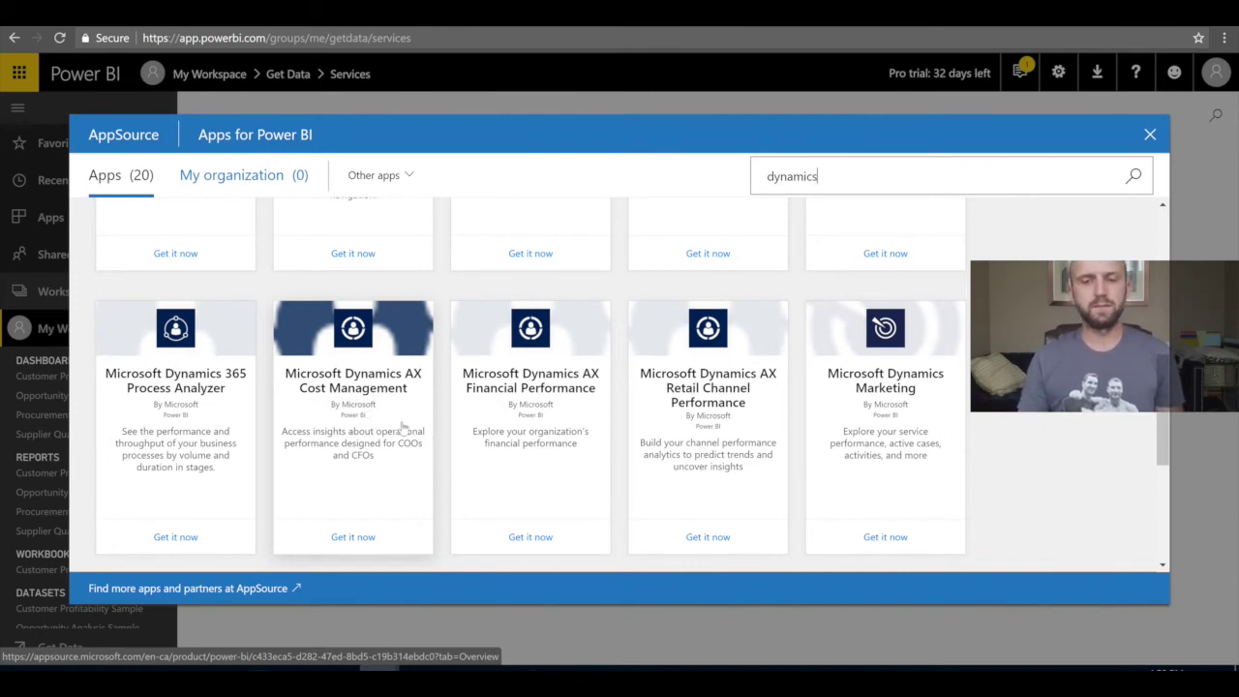
pyautogui.click(372, 540)
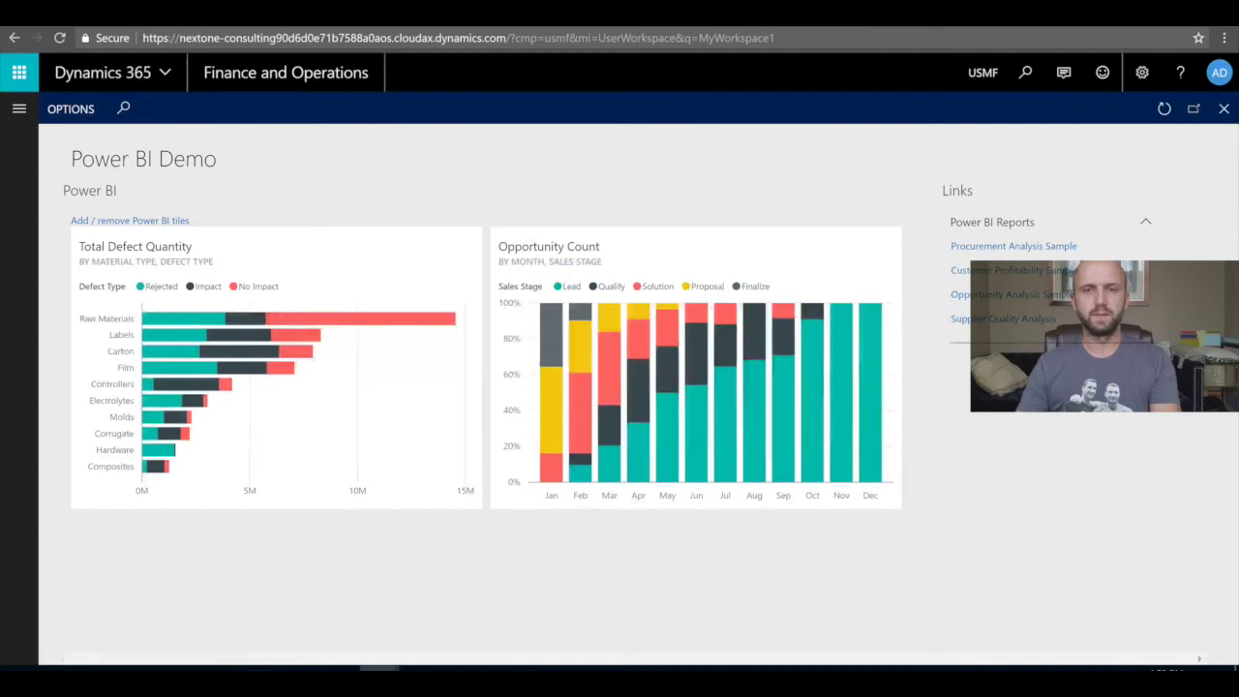
# - Copy the environment's base URL up to dynamics.com/ and paste it as the Dynamics AX URL
pyautogui.click(174, 37)
pyautogui.click(510, 38)
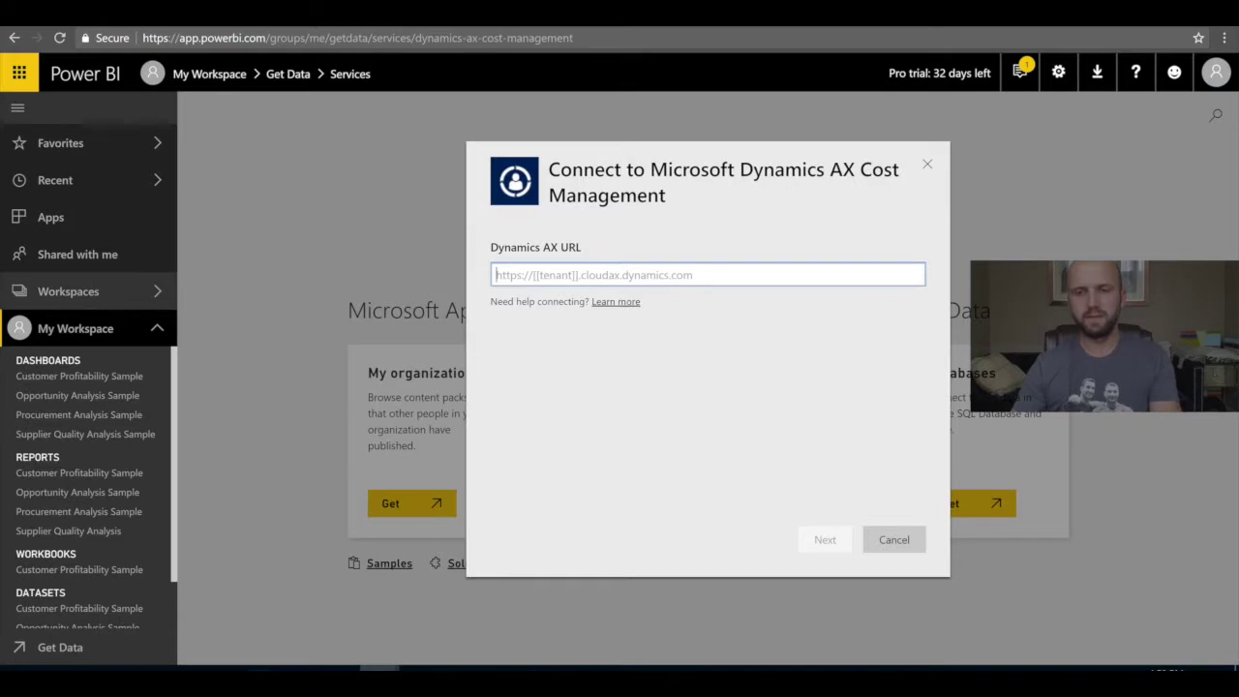
pyautogui.write('https://nextone-consulting90d6d0e71b7588a0aos.cloudax.dynamics.com/')
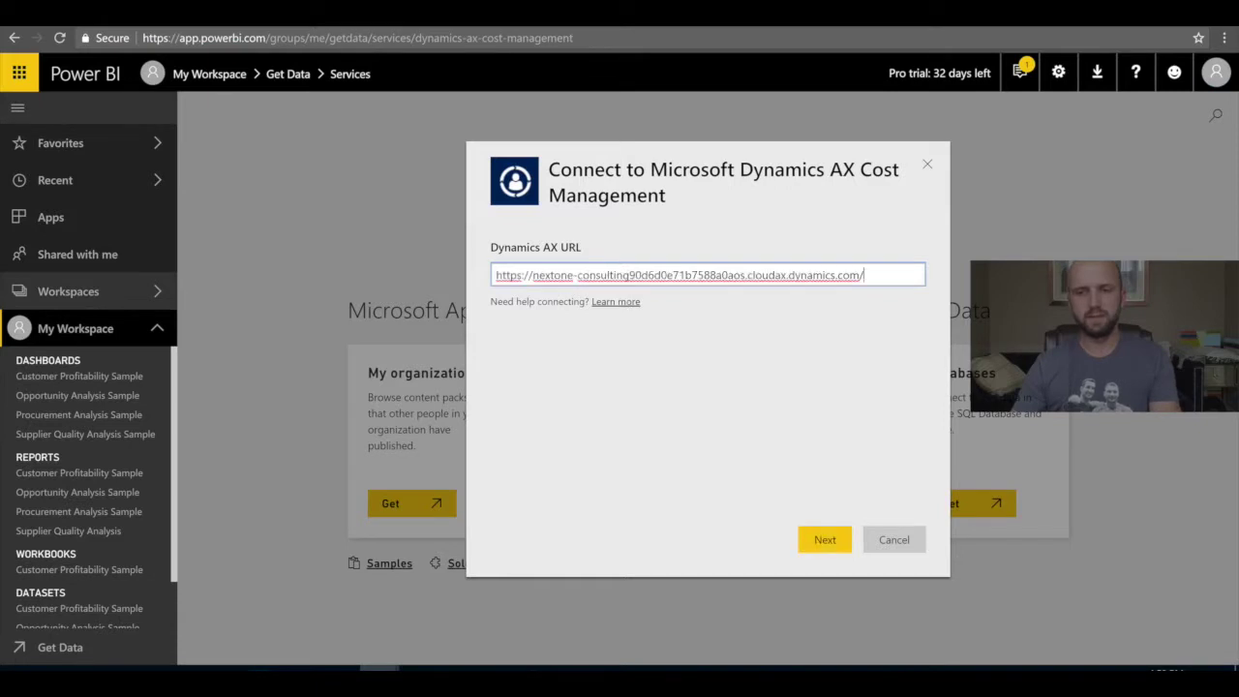
# - Submit the Dynamics AX URL to connect and import the Cost Management content pack
pyautogui.click(828, 540)
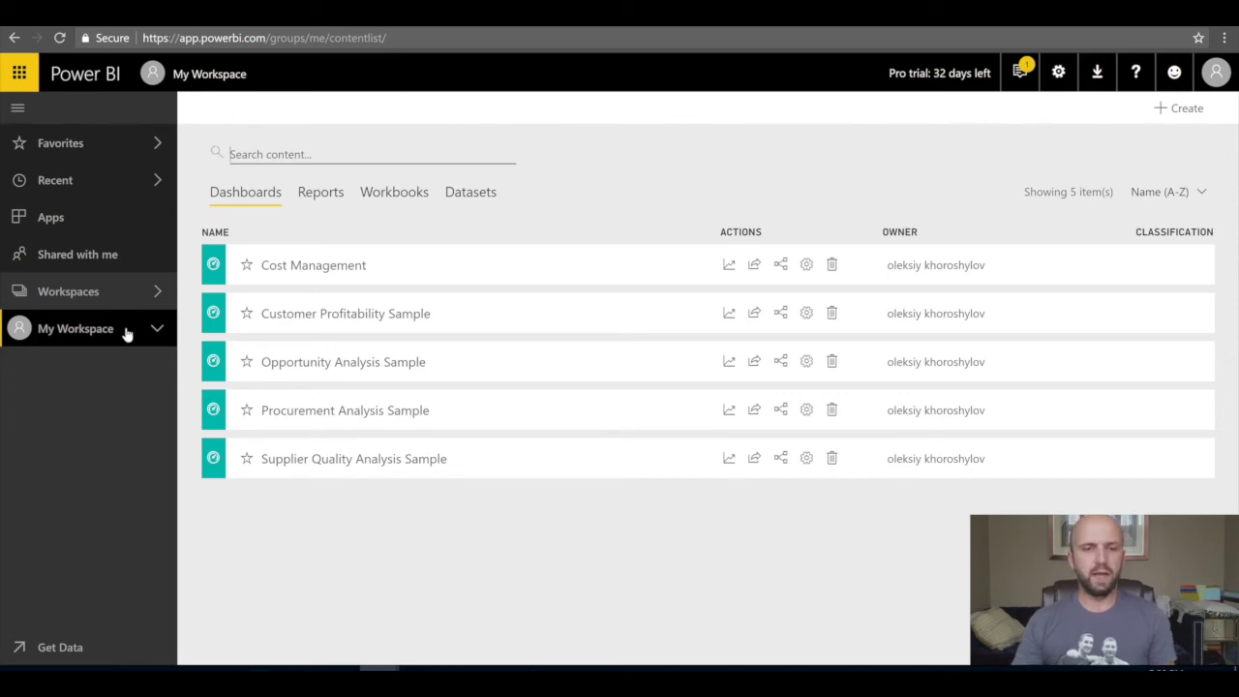
# - Expand My Workspace and open the Cost Management report
pyautogui.click(152, 333)
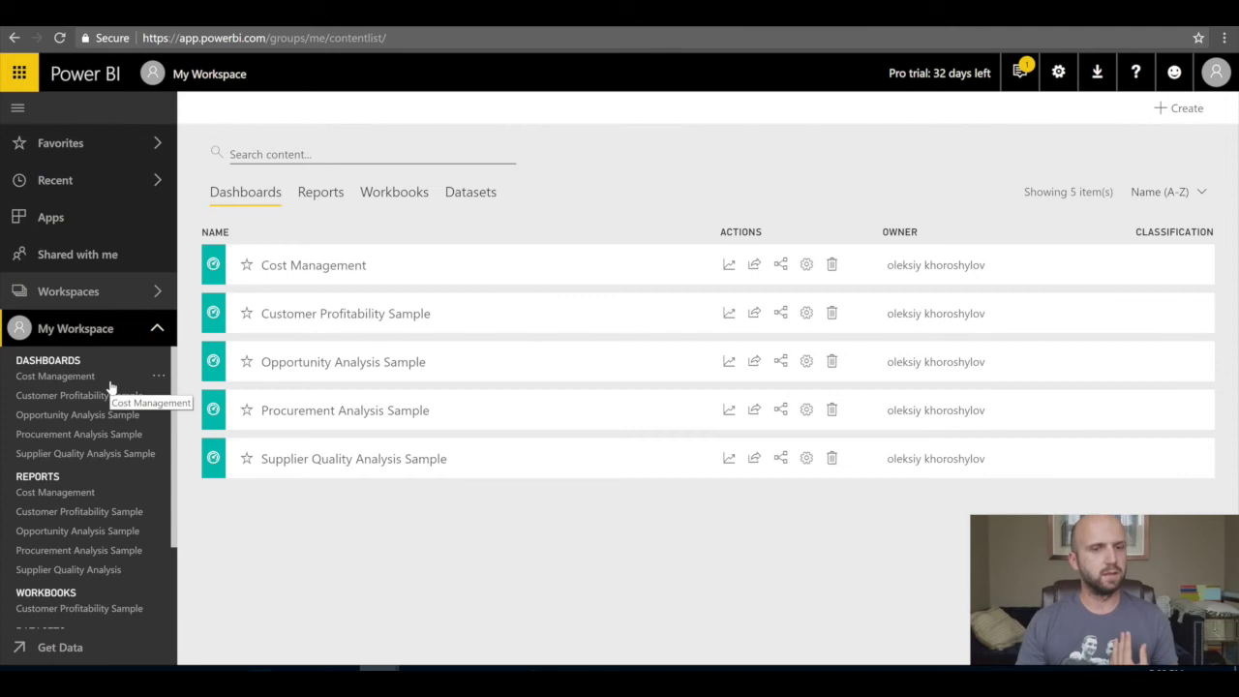
pyautogui.click(61, 494)
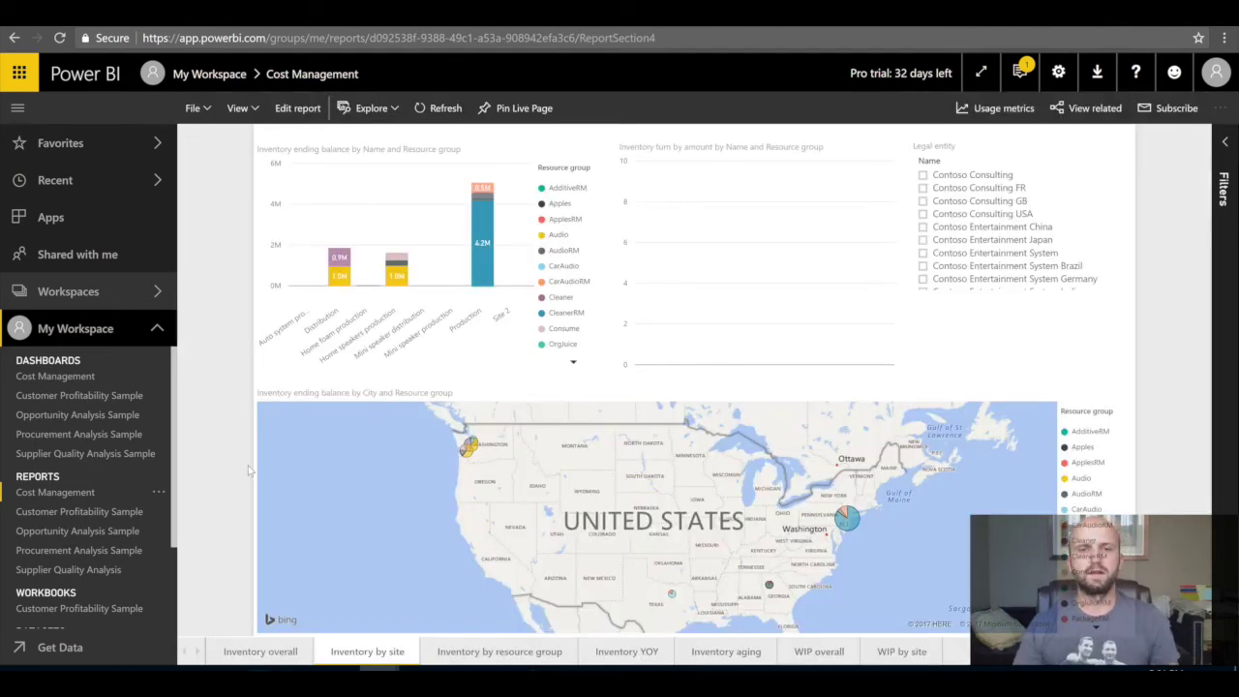
# - Review the Inventory overall, Inventory aging and WIP overall report pages in Power BI
pyautogui.scroll(-5, 494, 532)
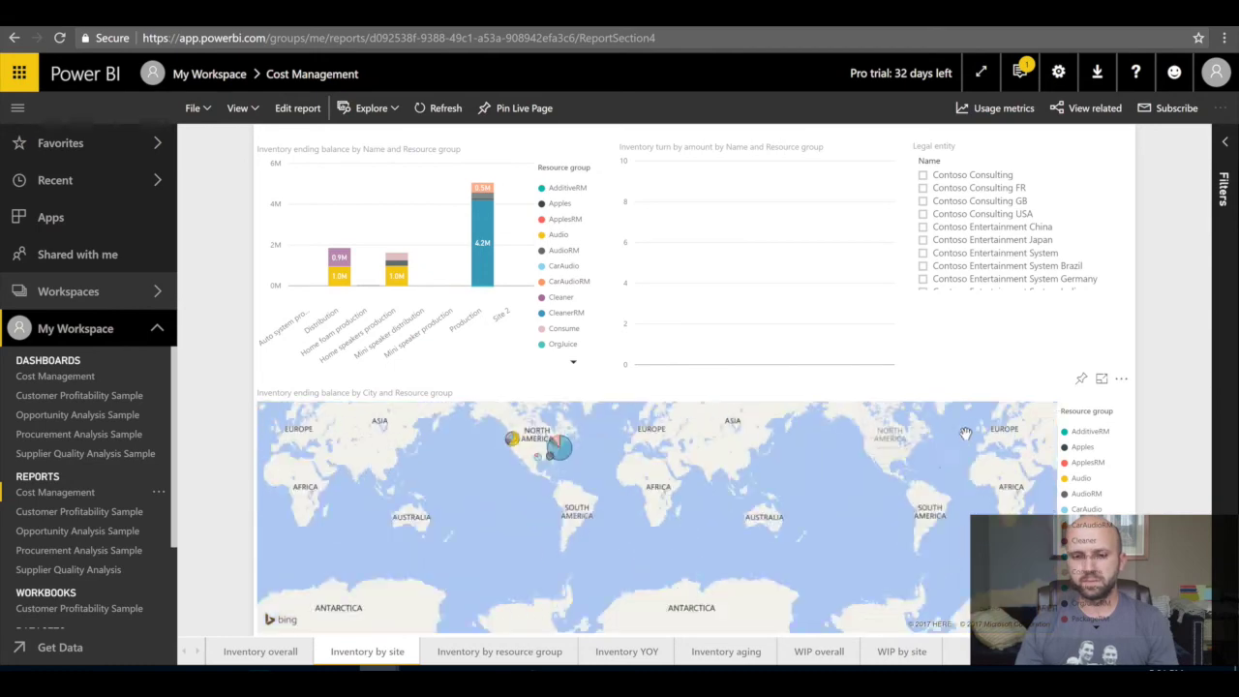
pyautogui.click(292, 653)
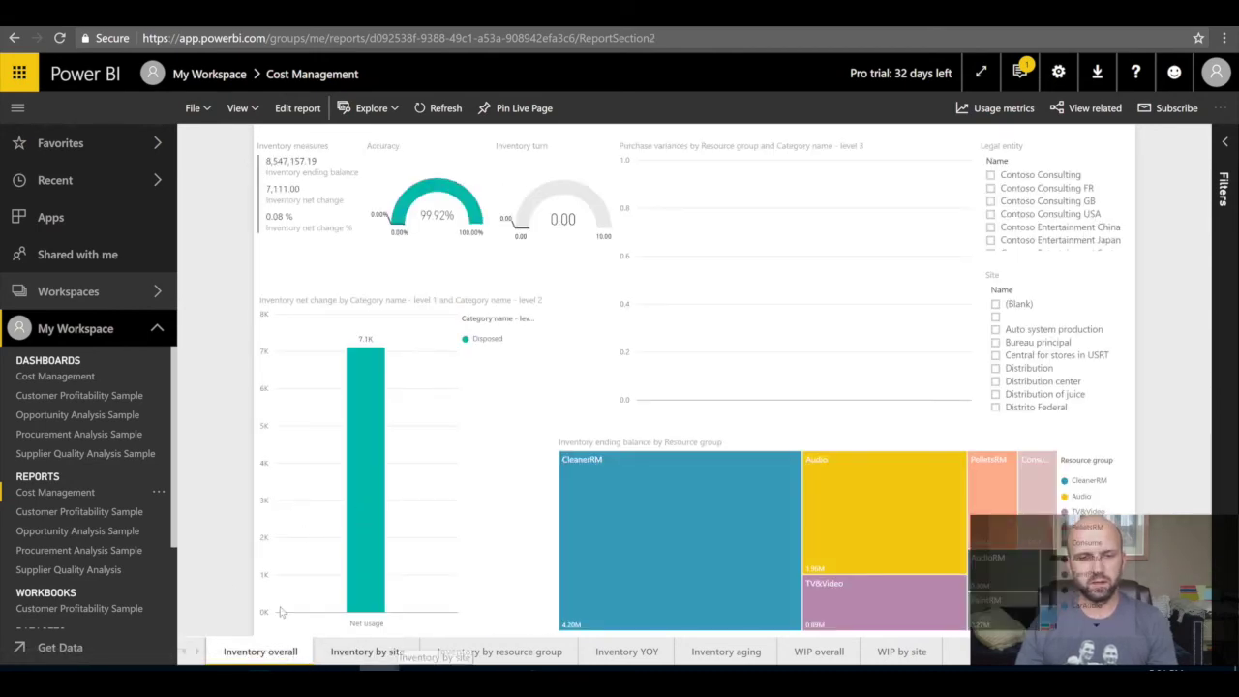
pyautogui.click(739, 656)
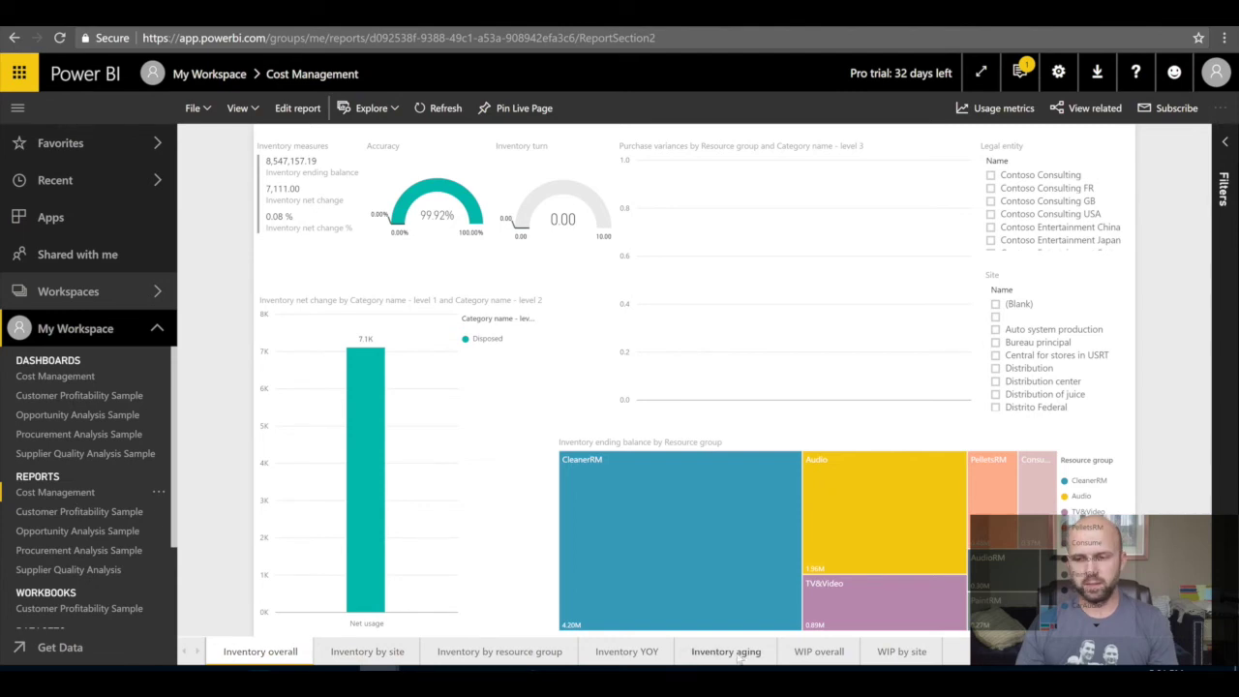
pyautogui.click(819, 653)
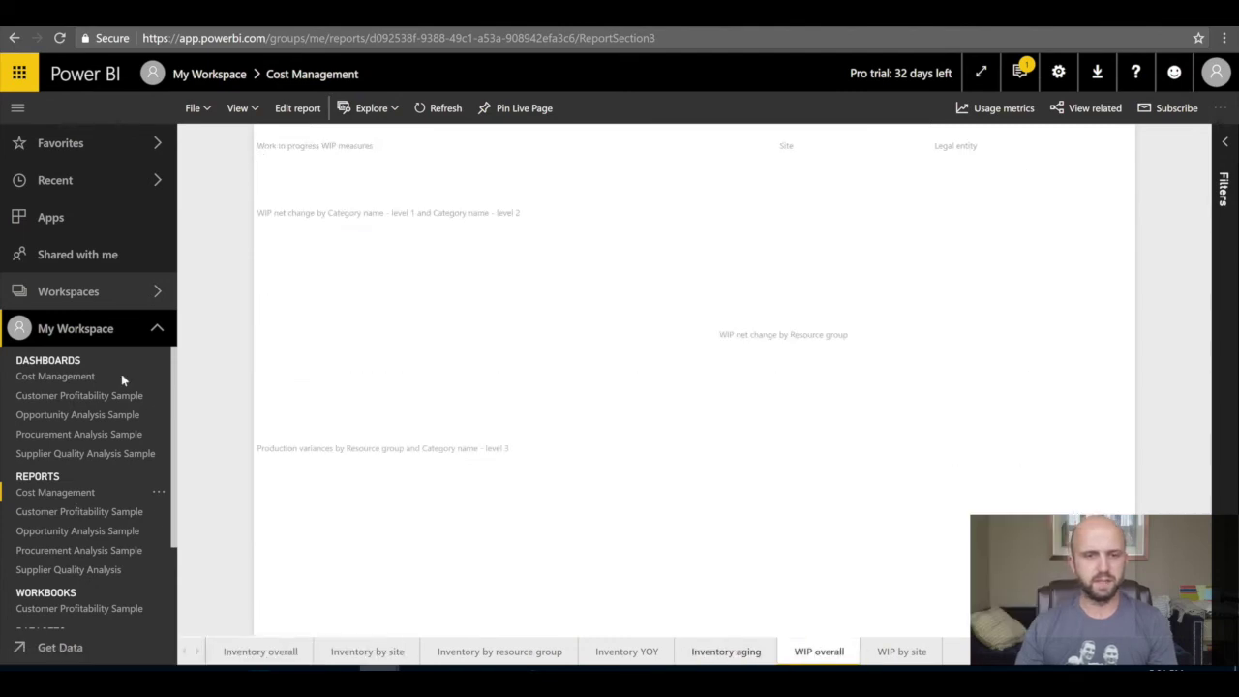
# - Review the Cost Management dashboard, then show the Dynamics 365 workspace's personalization options
pyautogui.click(51, 383)
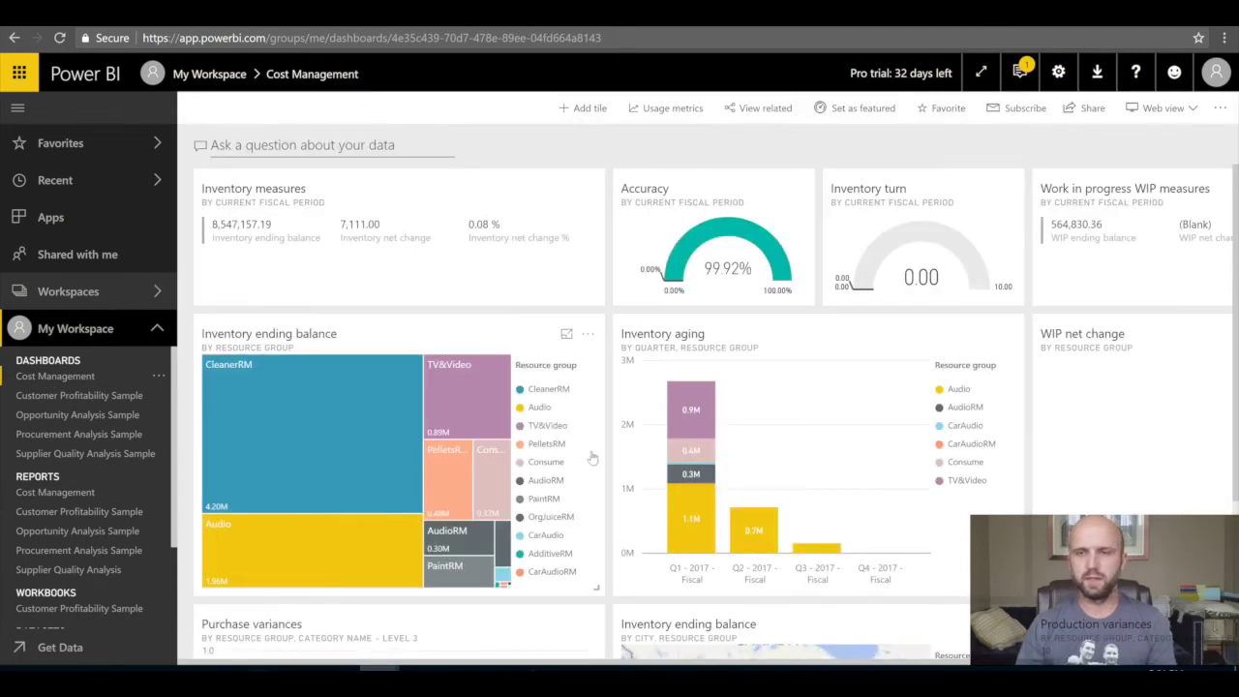
pyautogui.moveTo(713, 414)
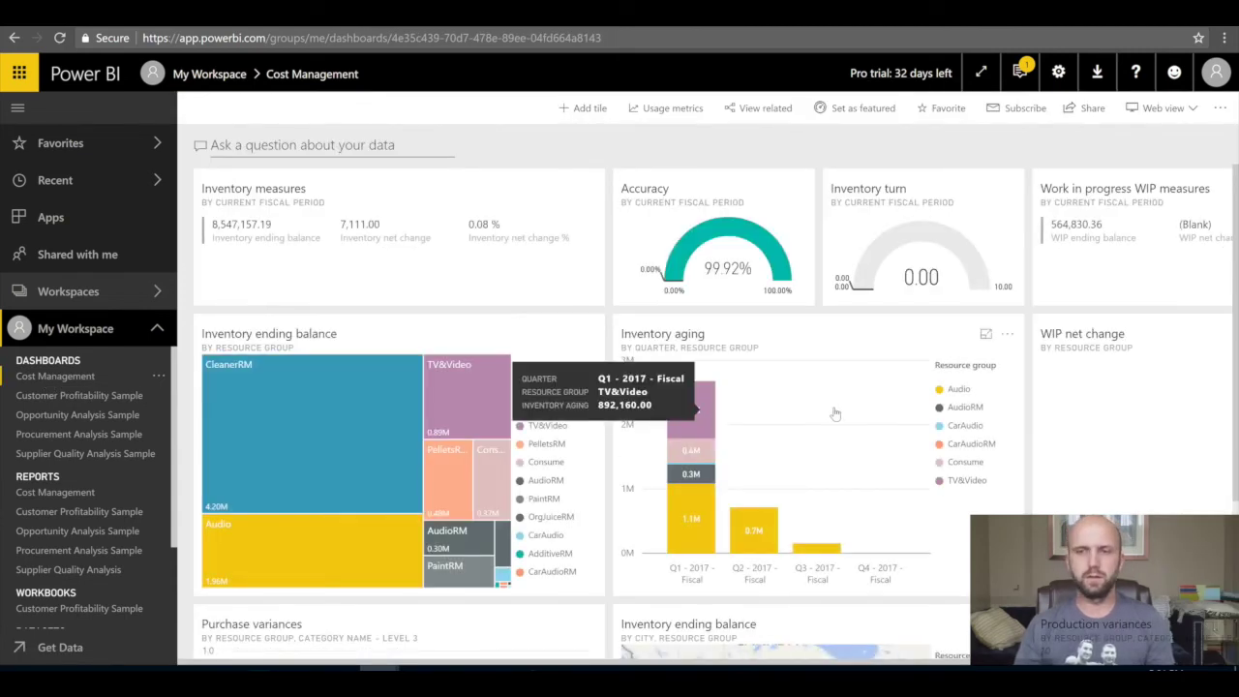
pyautogui.scroll(-3, 835, 418)
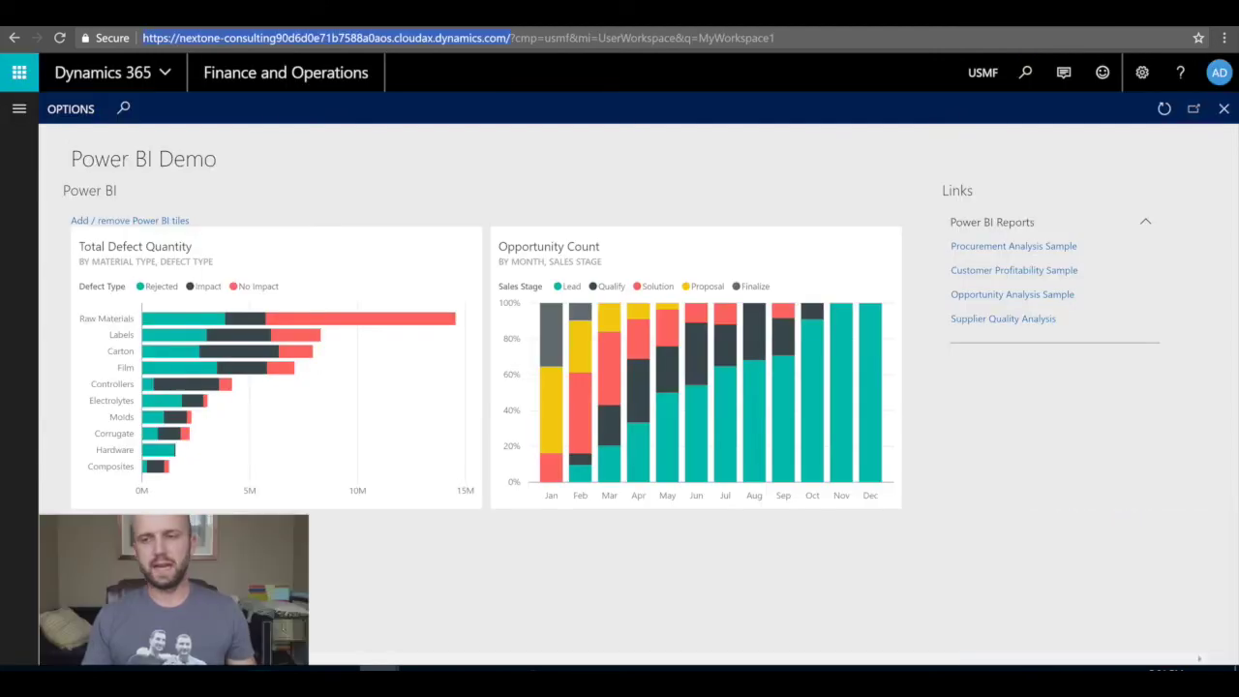
pyautogui.click(72, 111)
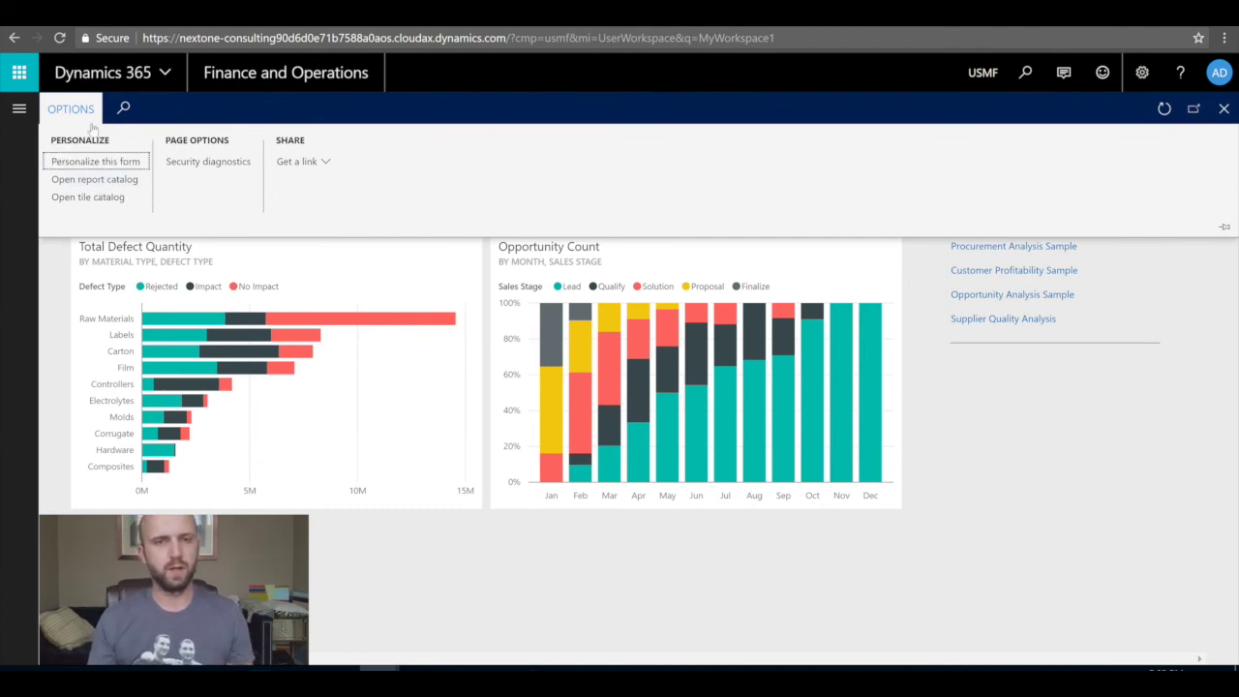
# - Add Cost Management from the report catalog as a fifth Power BI Reports link
pyautogui.click(139, 186)
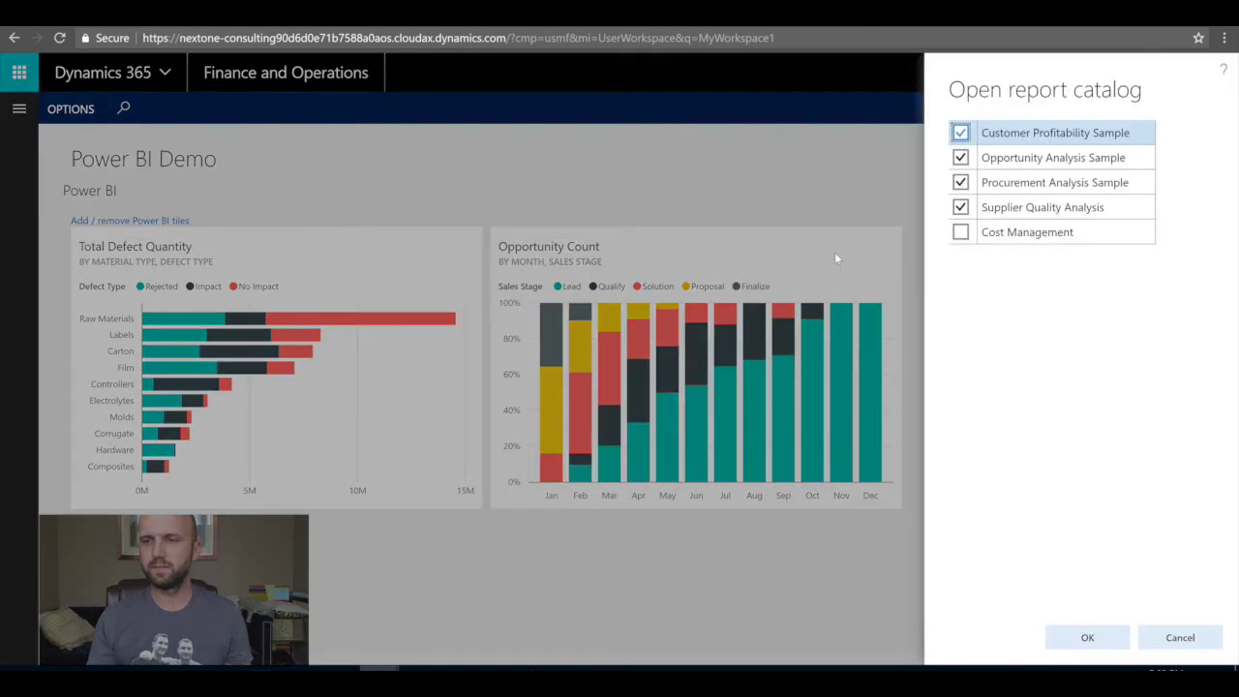
pyautogui.click(961, 233)
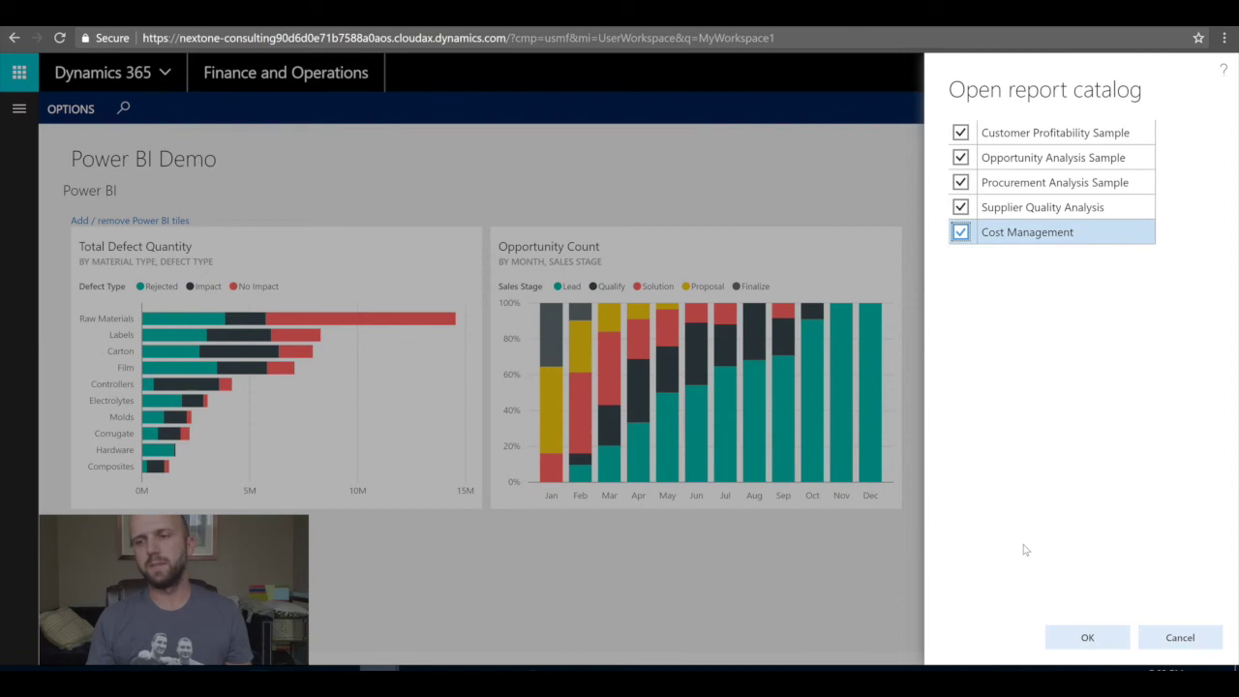
pyautogui.click(1082, 643)
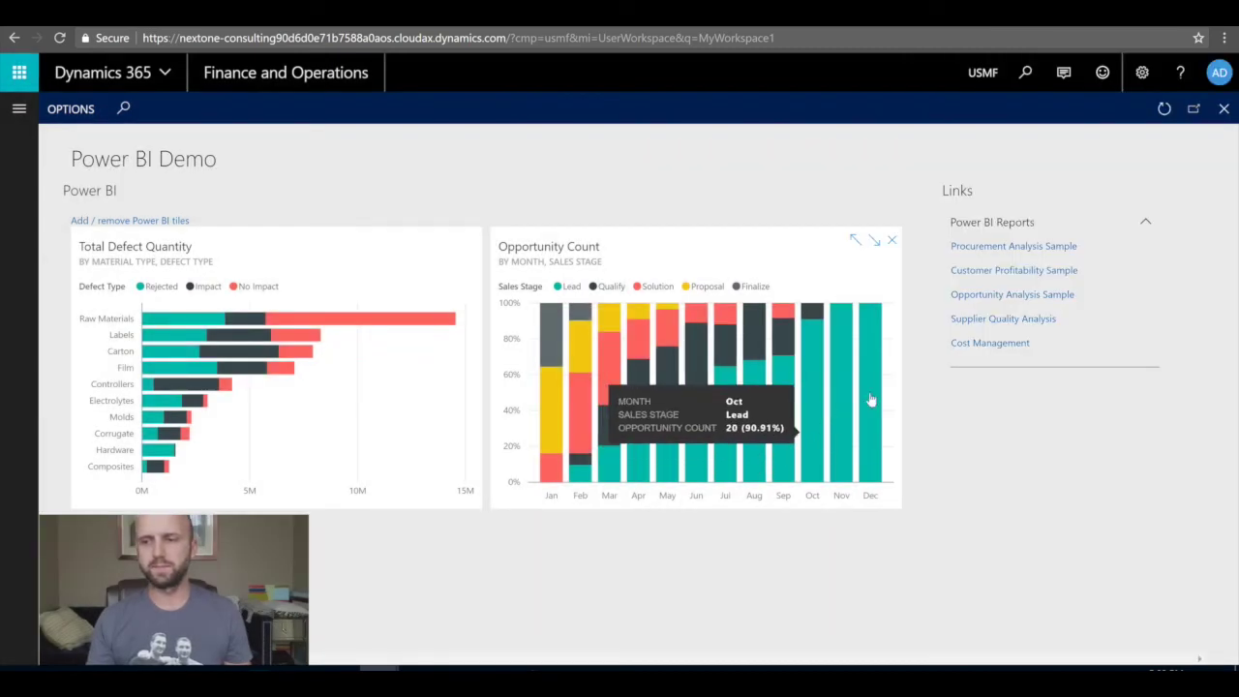
pyautogui.click(1003, 346)
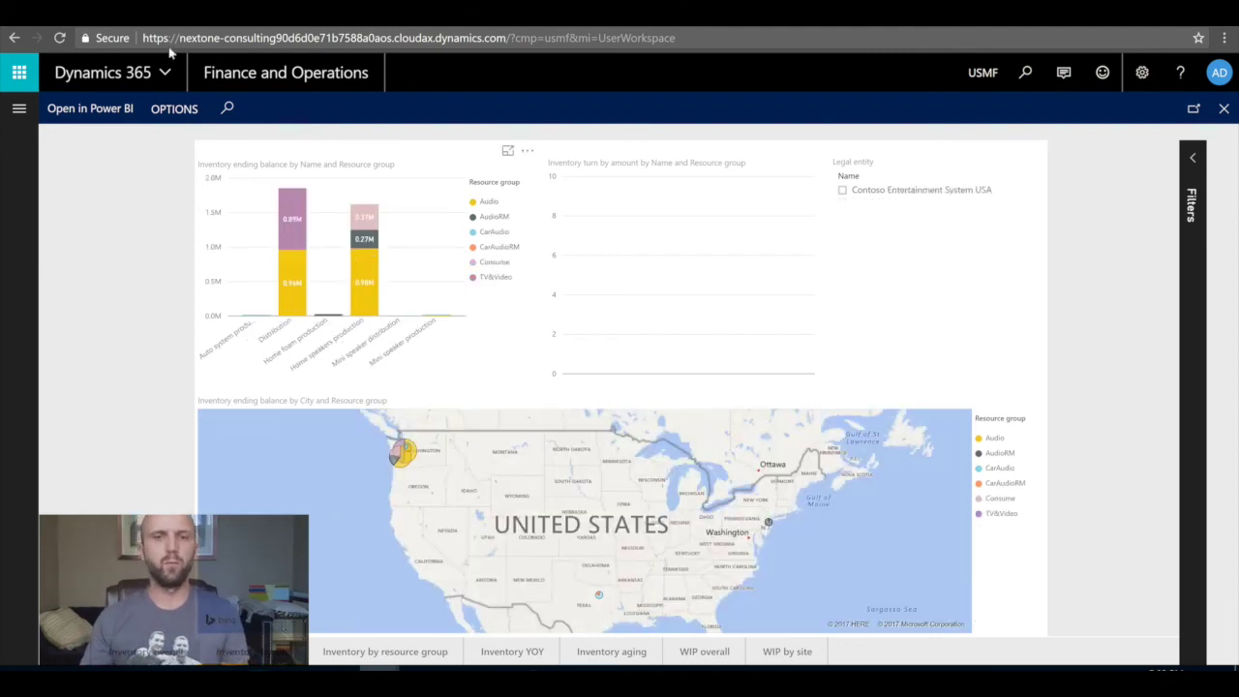
pyautogui.click(369, 654)
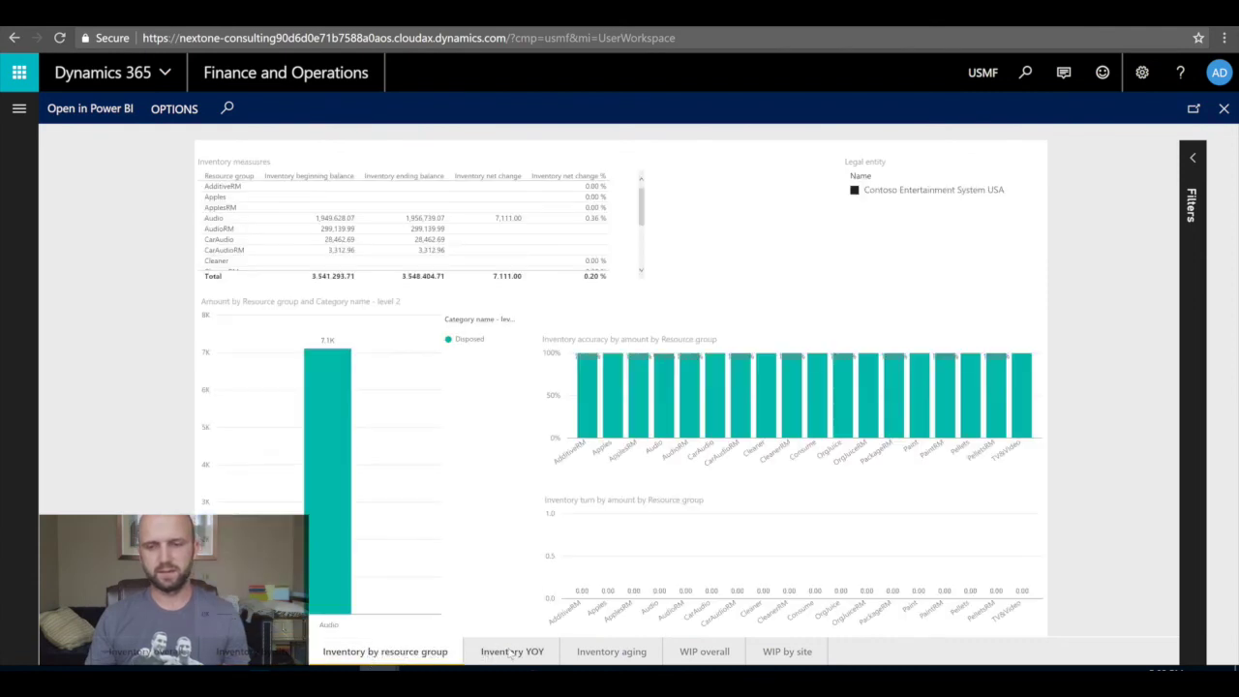
pyautogui.click(716, 655)
pyautogui.click(146, 651)
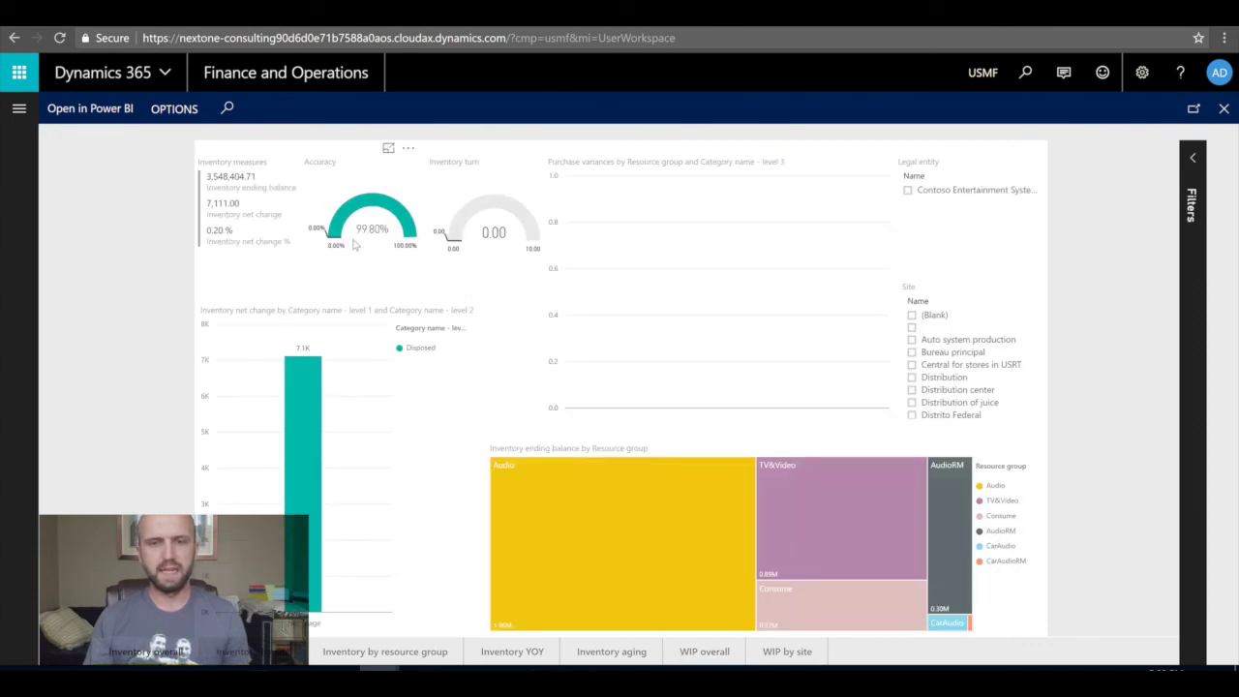
pyautogui.moveTo(390, 229)
pyautogui.moveTo(592, 502)
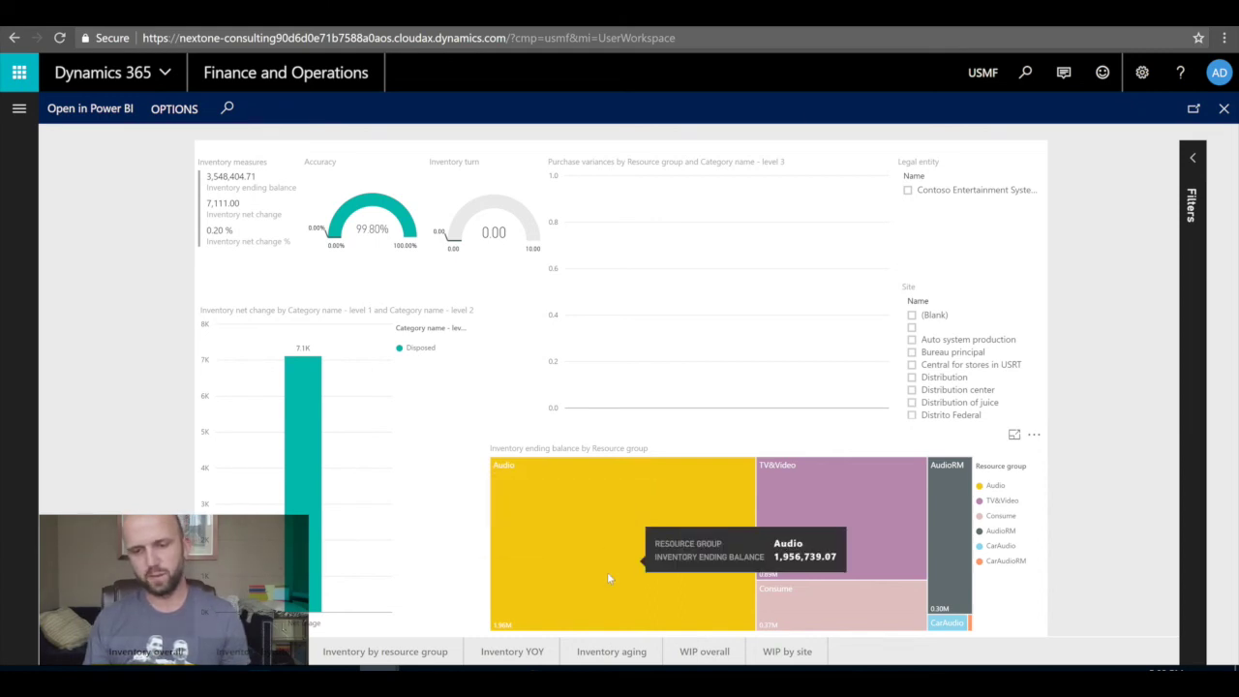
pyautogui.moveTo(826, 515)
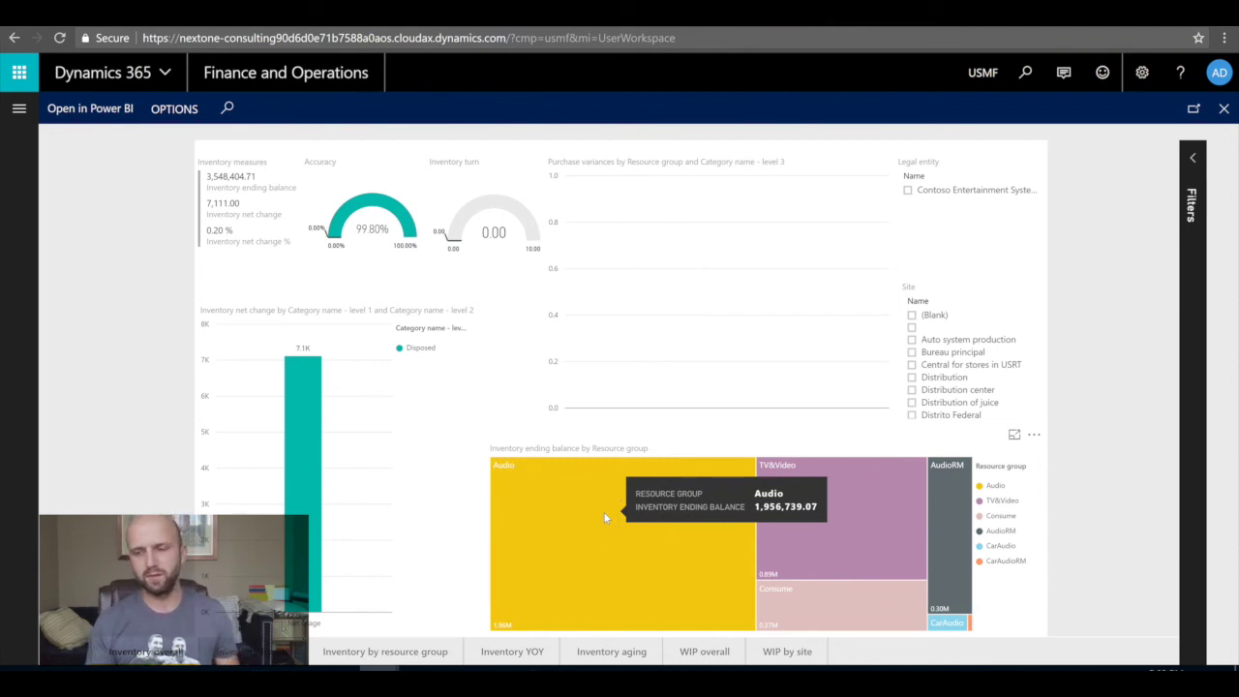
pyautogui.click(562, 481)
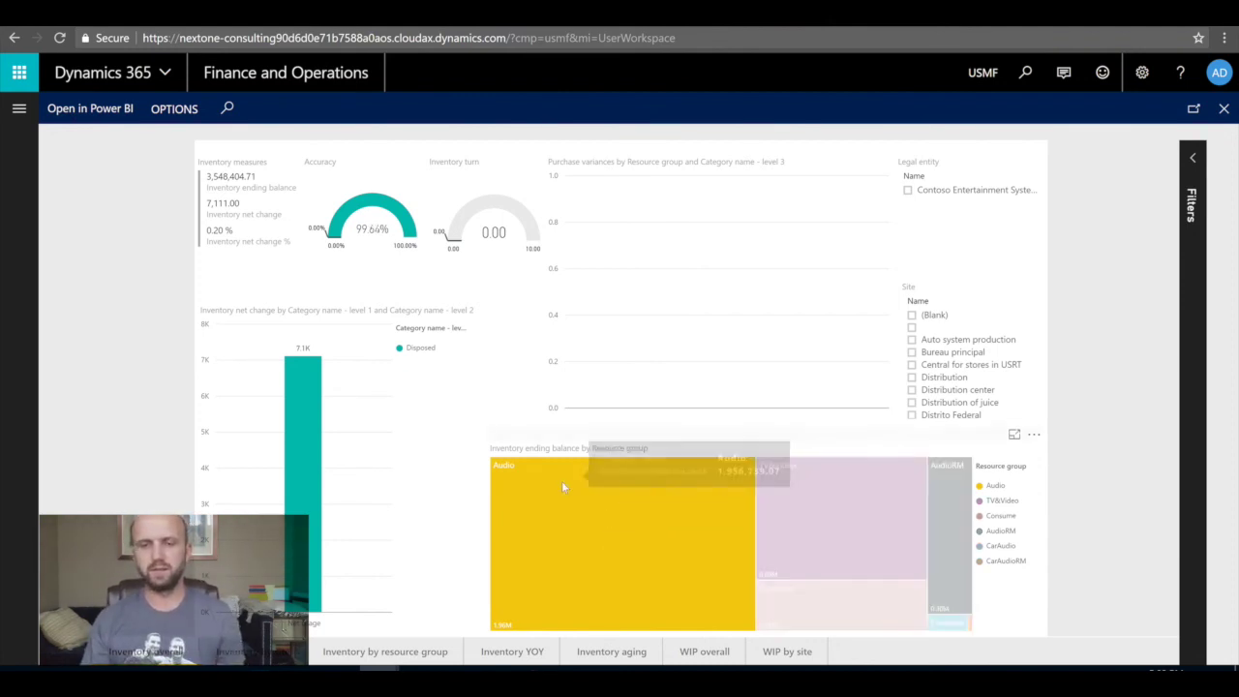
pyautogui.click(864, 521)
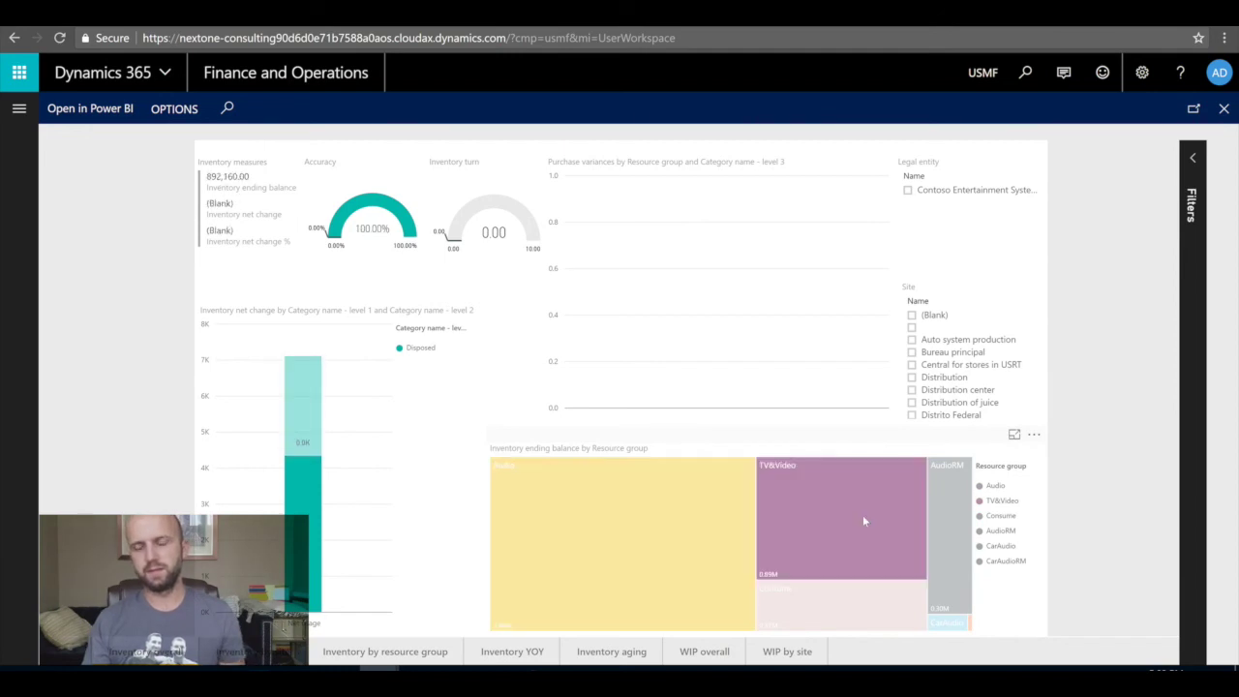
pyautogui.click(1225, 109)
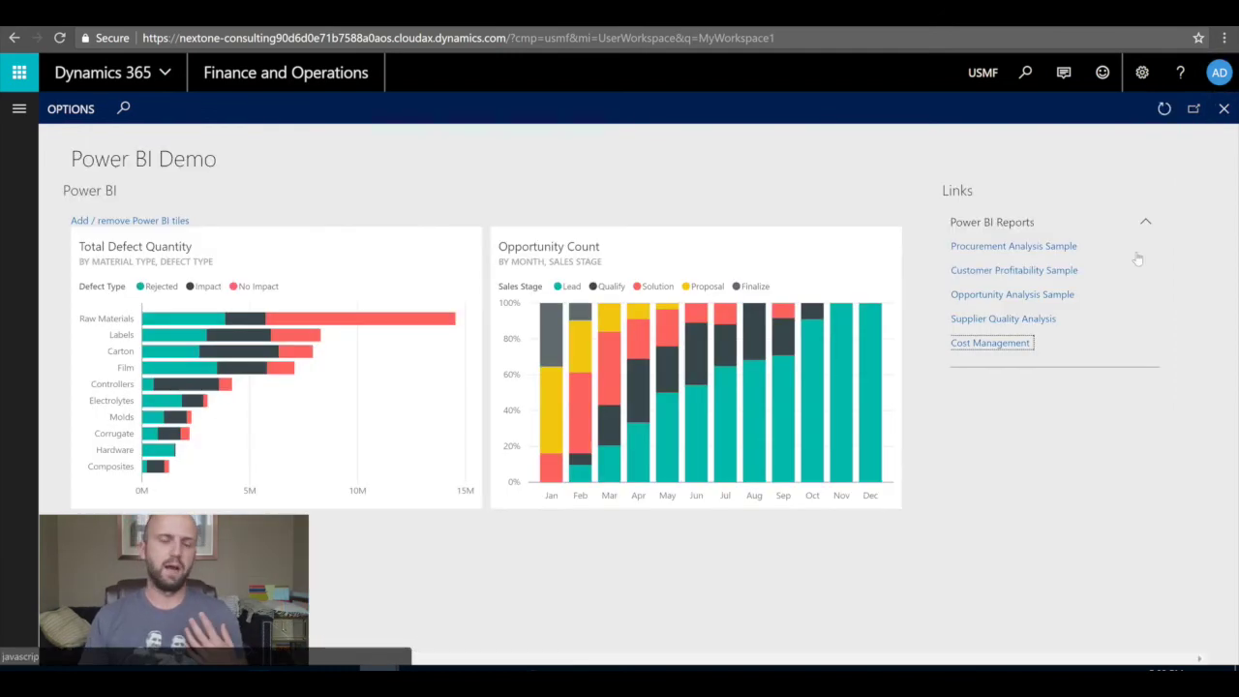
# - Add the Cost Management 'Inventory aging by quarter, resource group' tile from the tile catalog
pyautogui.click(19, 112)
pyautogui.click(247, 114)
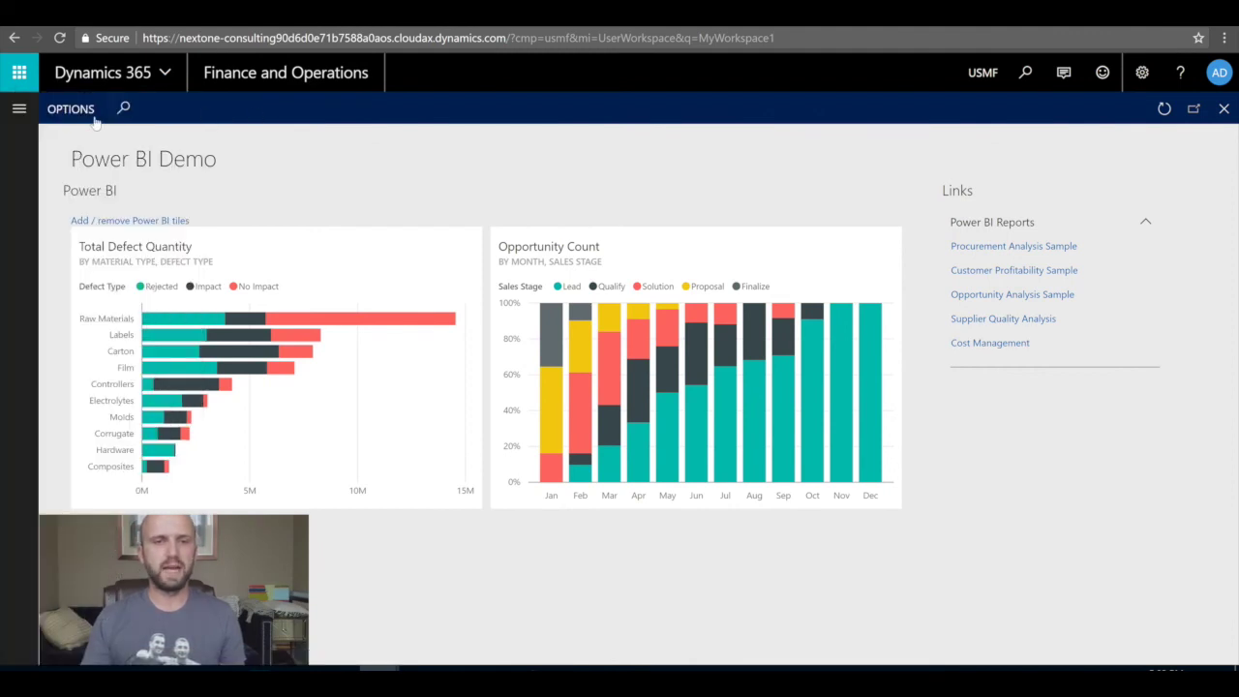
pyautogui.click(83, 113)
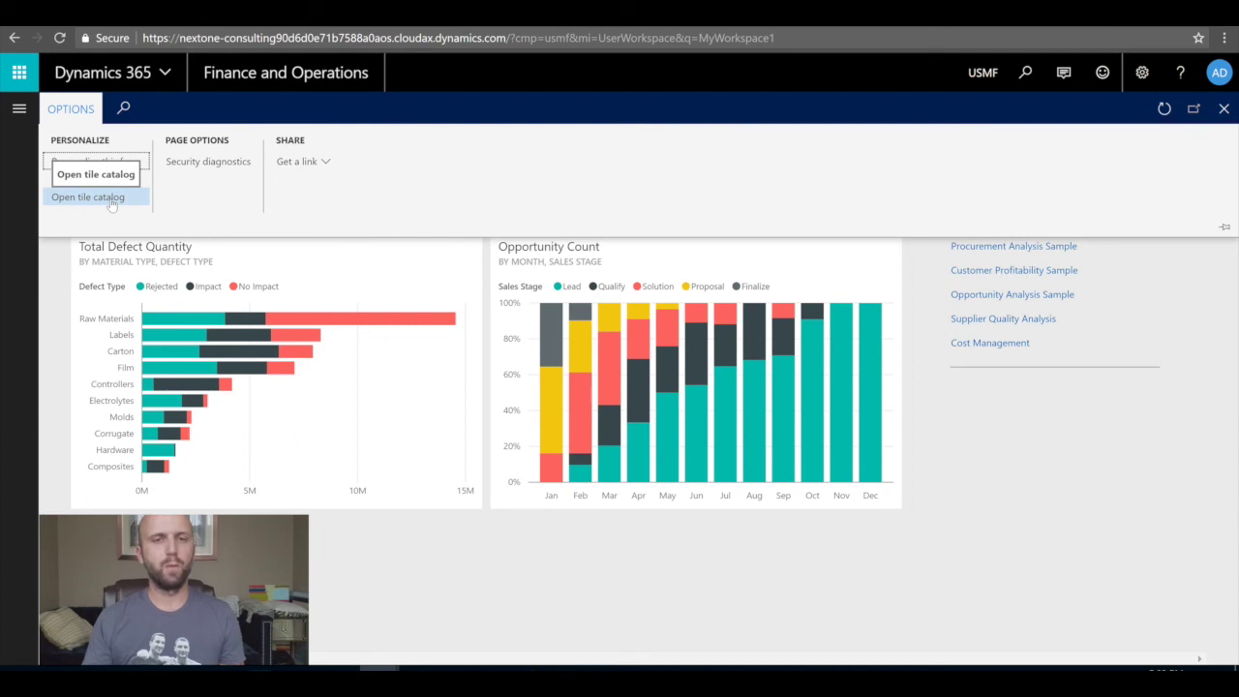
pyautogui.click(111, 199)
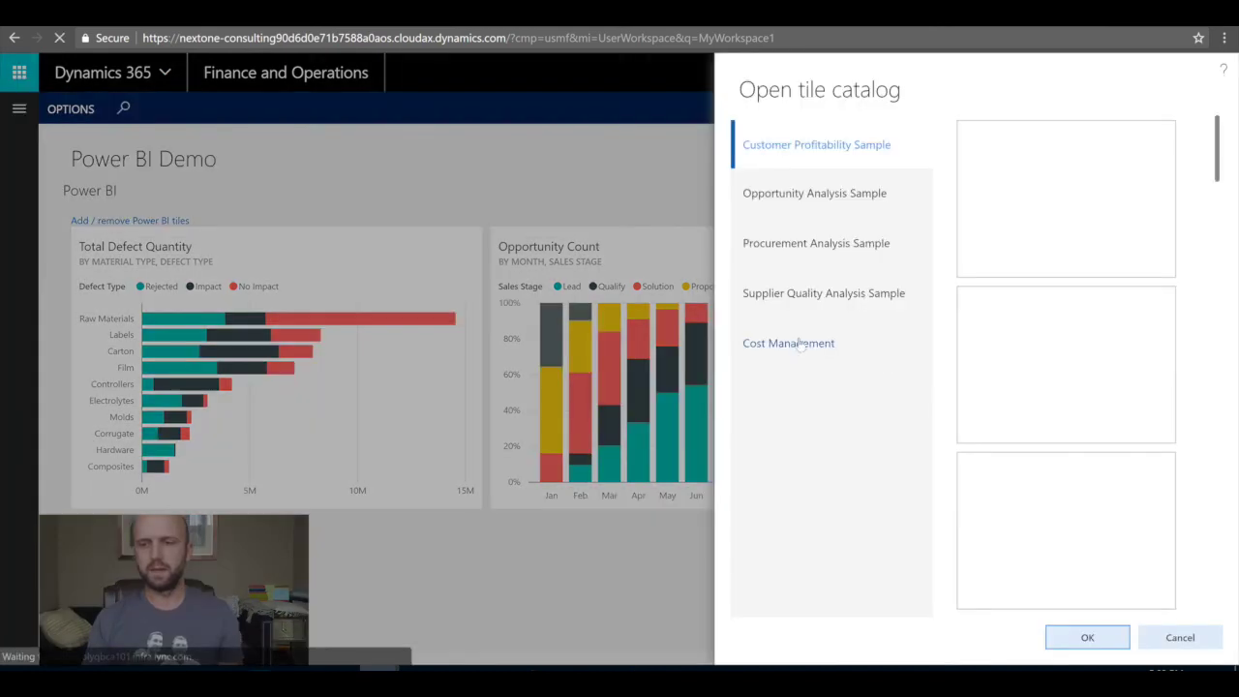
pyautogui.click(796, 345)
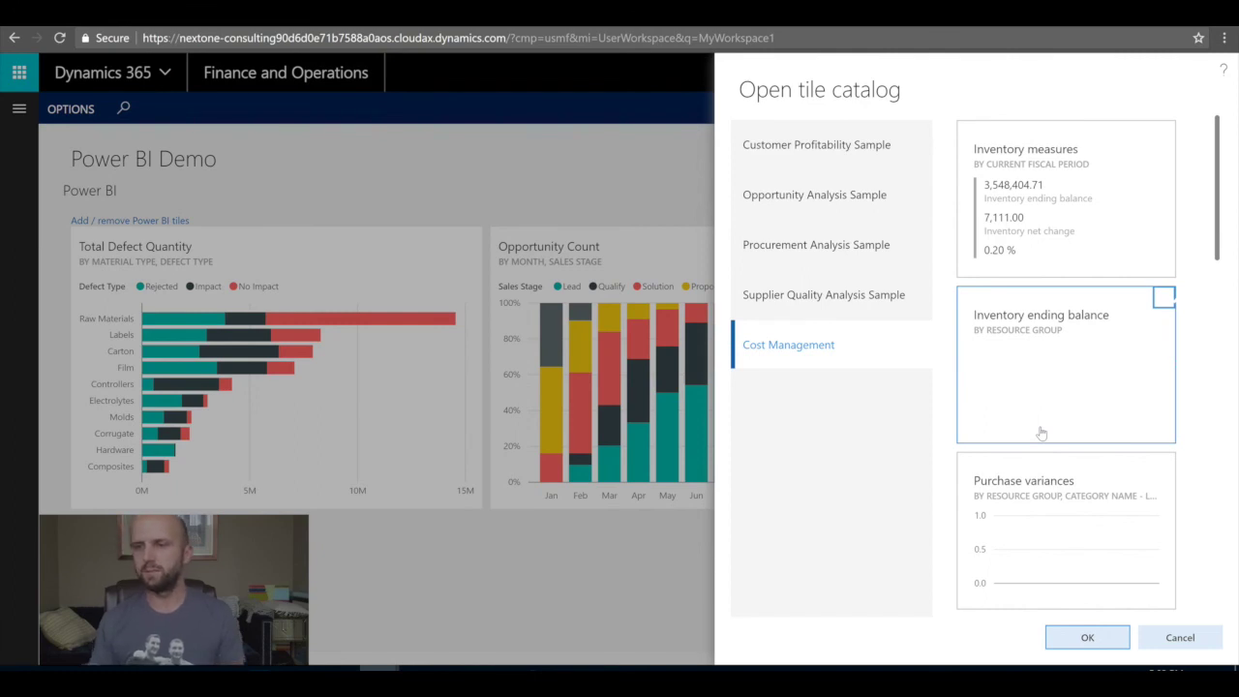
pyautogui.scroll(-5, 1131, 320)
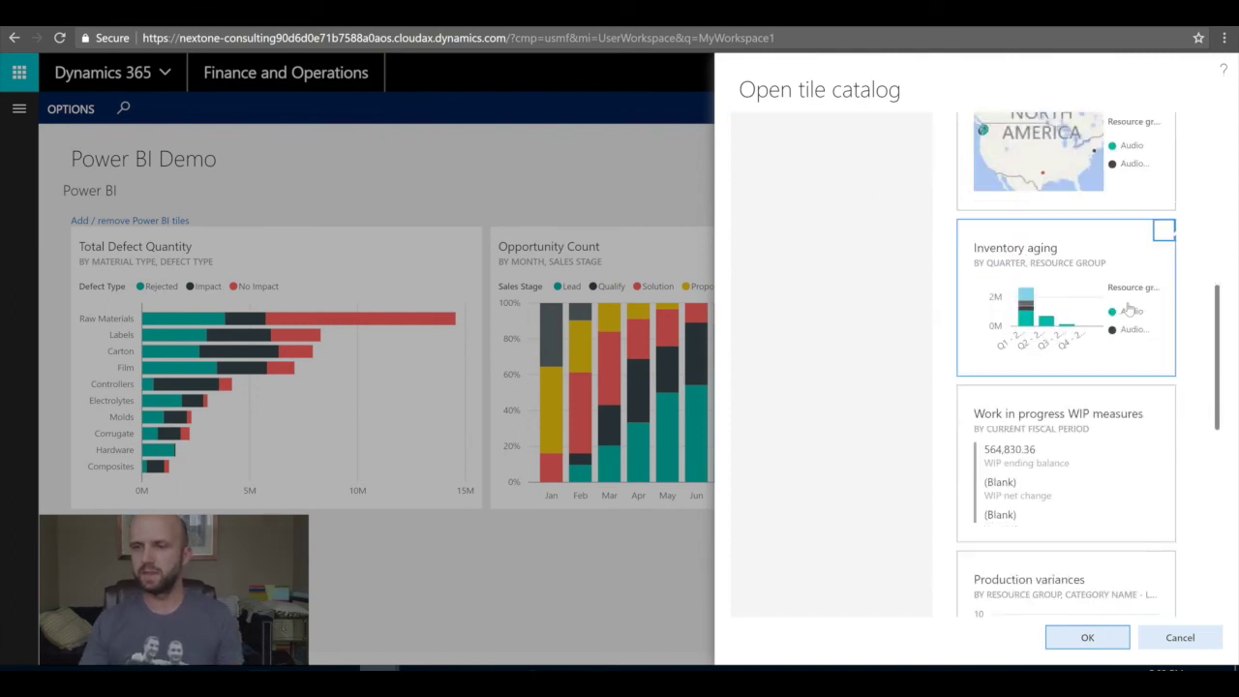
pyautogui.click(1165, 232)
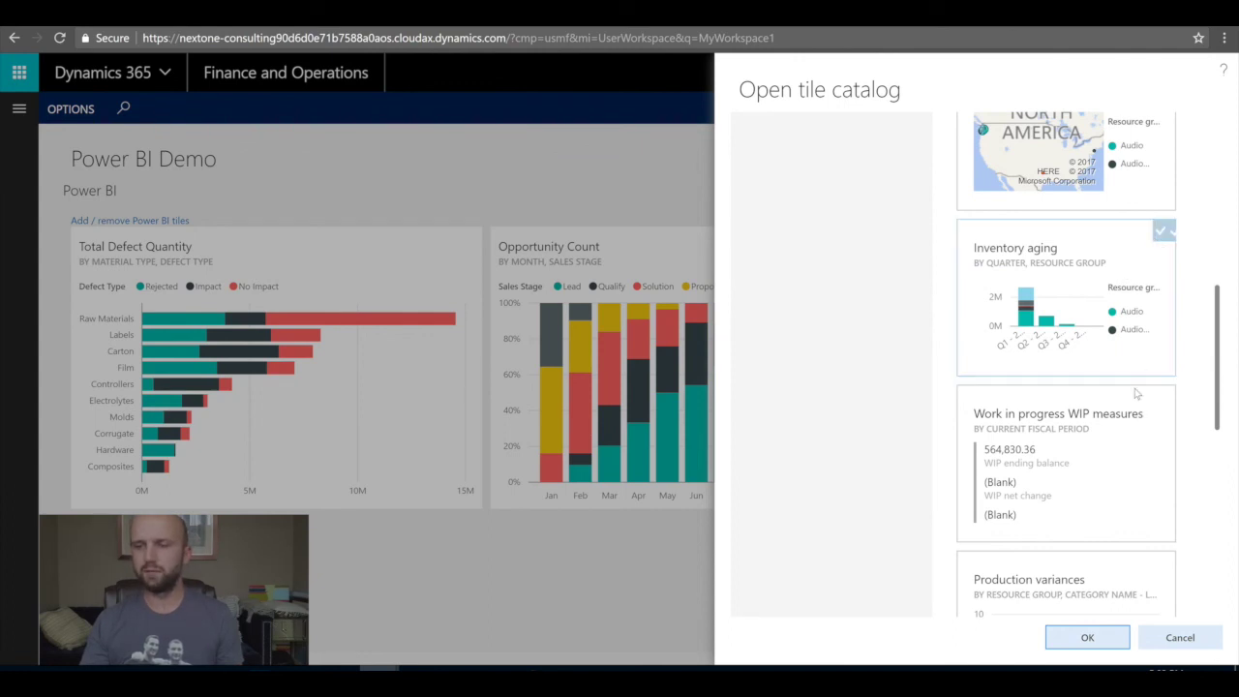
pyautogui.click(1087, 639)
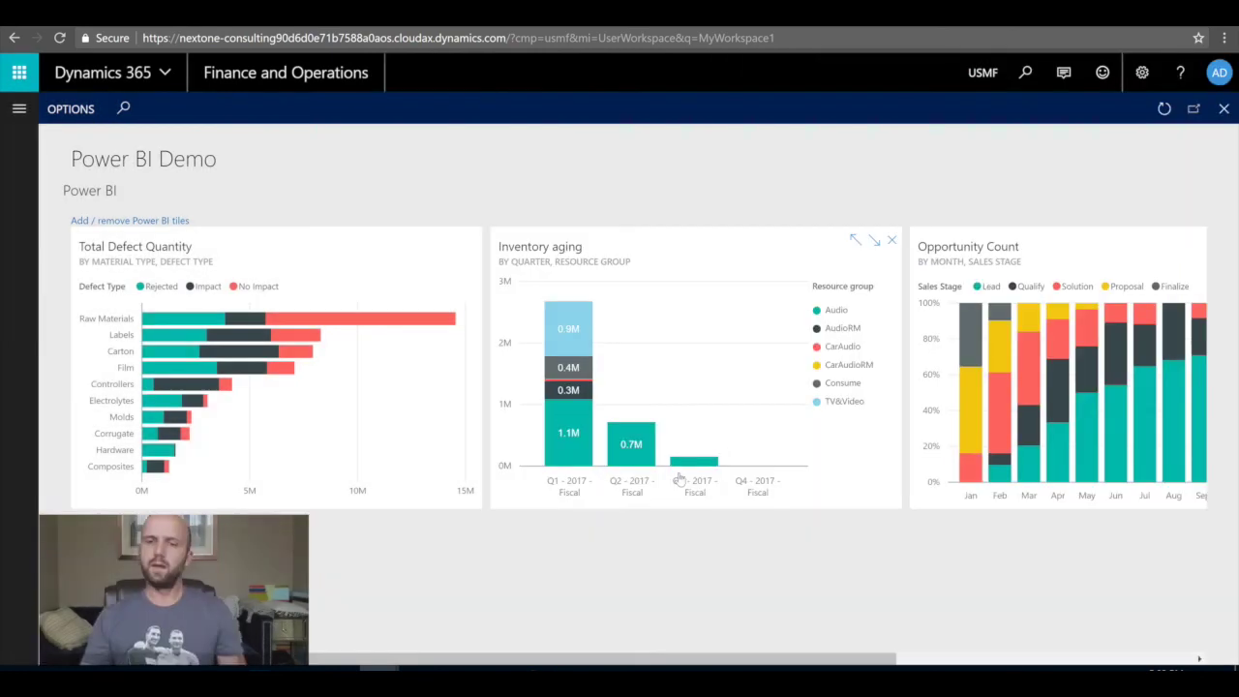